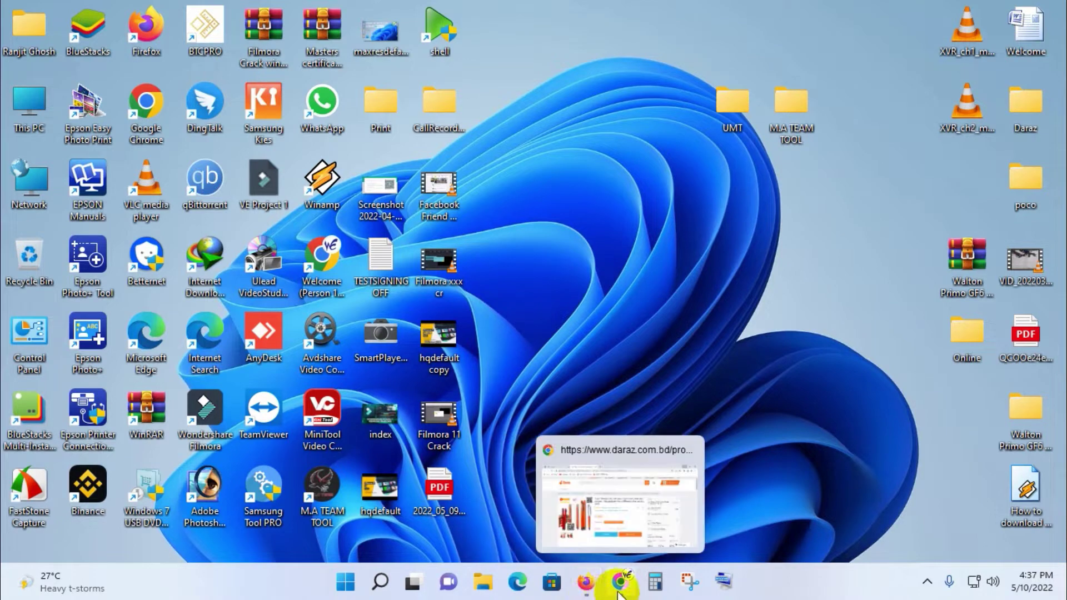
right_click(654, 283)
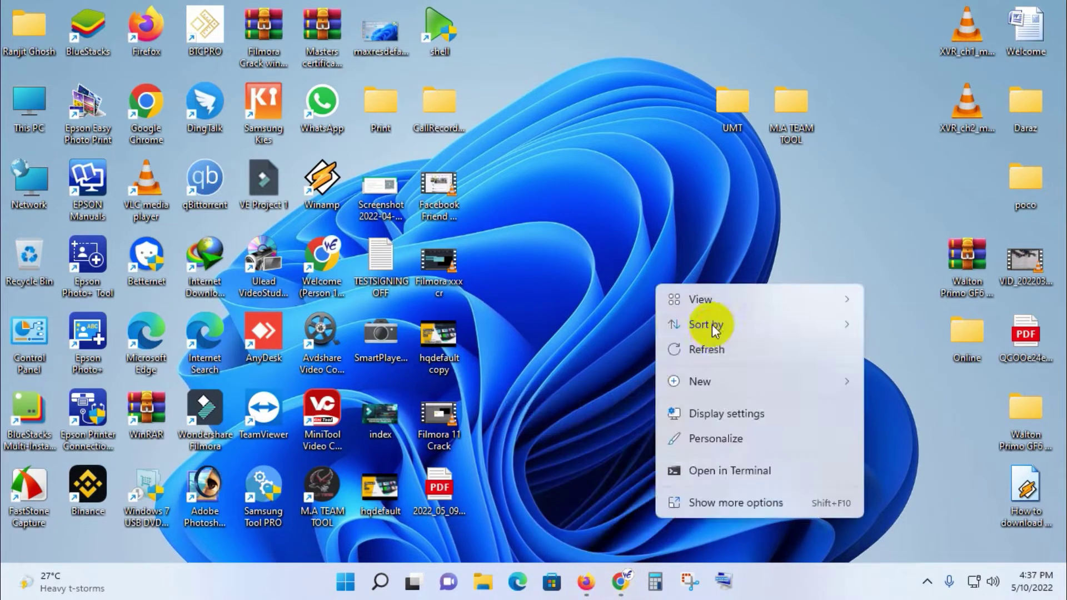
click(713, 348)
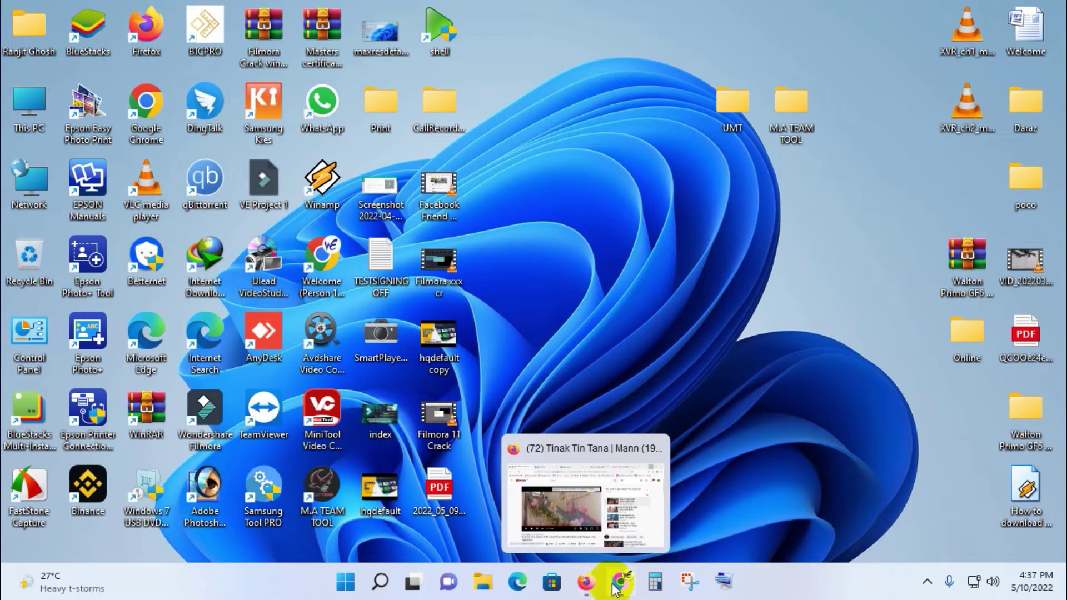
Step: Switch to Chrome and examine the 5 pcs Special pen product page, including its title, ratings and customer reviews
click(623, 584)
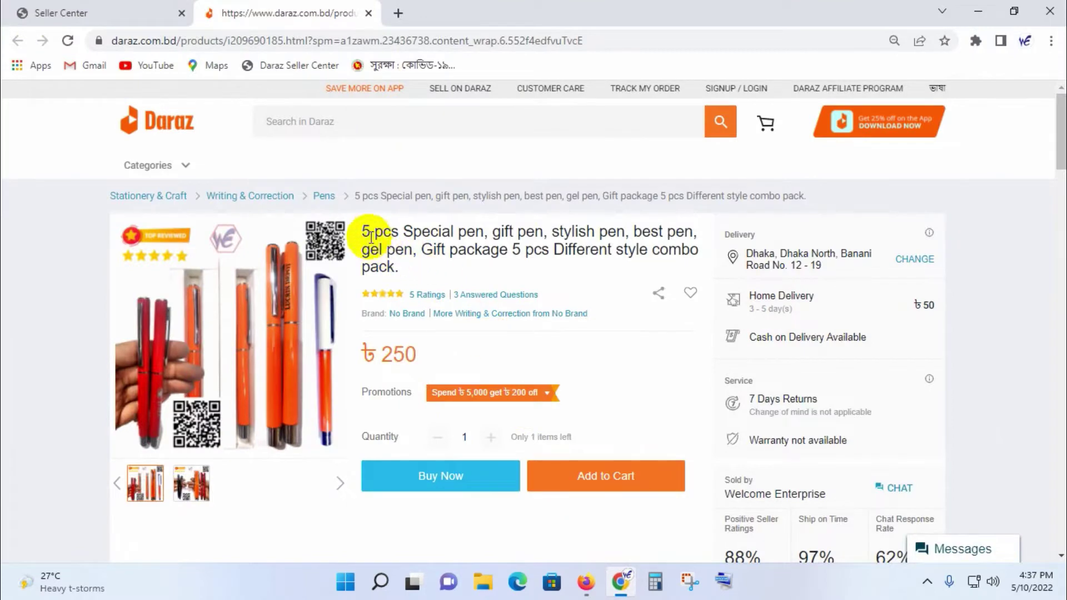
drag(363, 233, 577, 250)
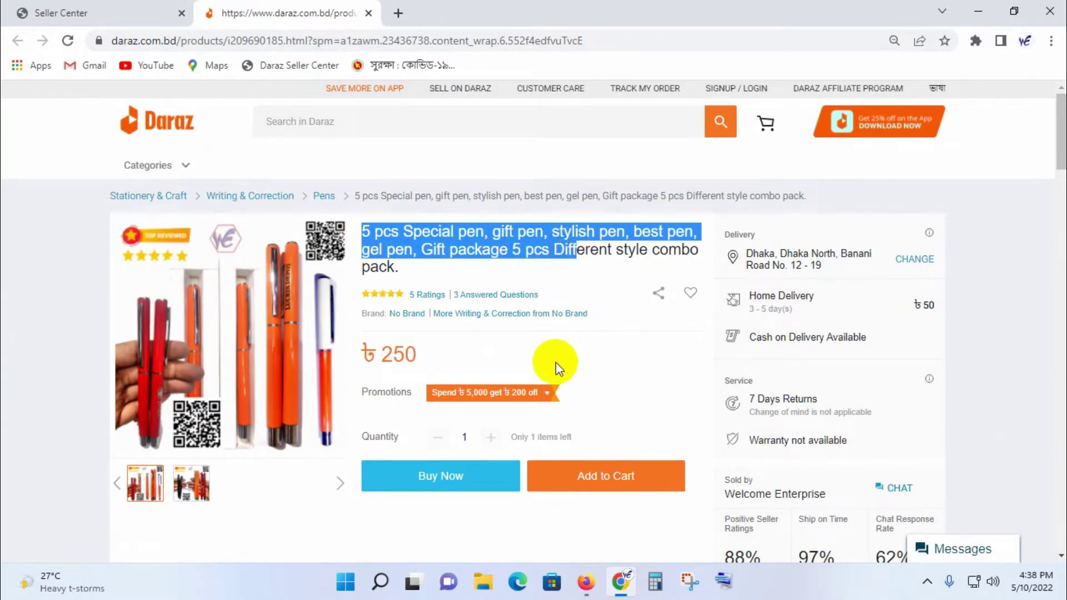
scroll(555, 362, down, 15)
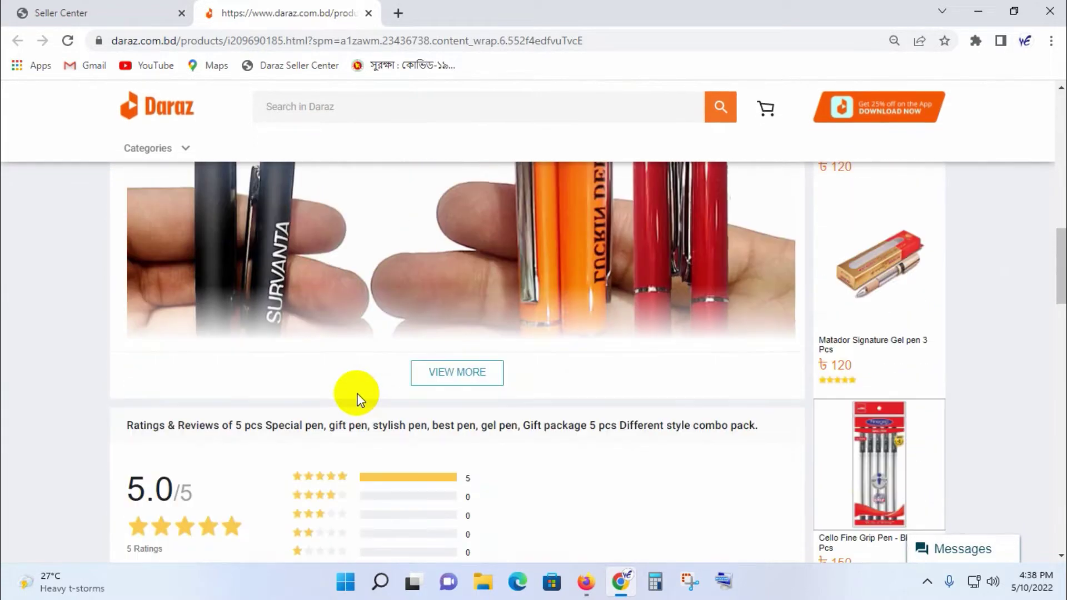
scroll(342, 399, down, 4)
scroll(334, 410, up, 1)
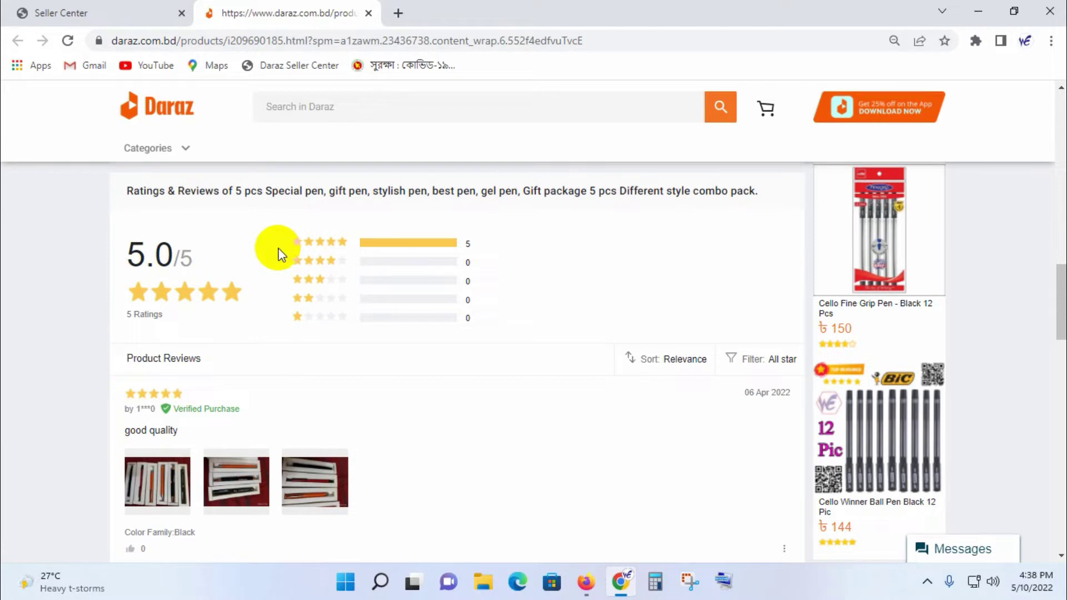
scroll(121, 319, down, 3)
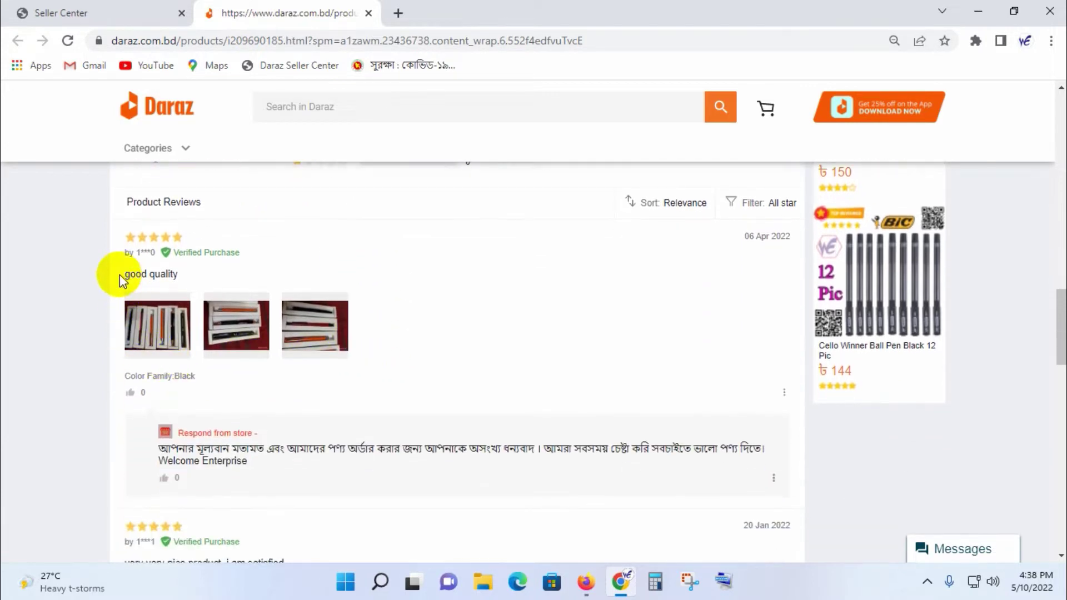
drag(119, 274, 186, 274)
scroll(210, 429, down, 3)
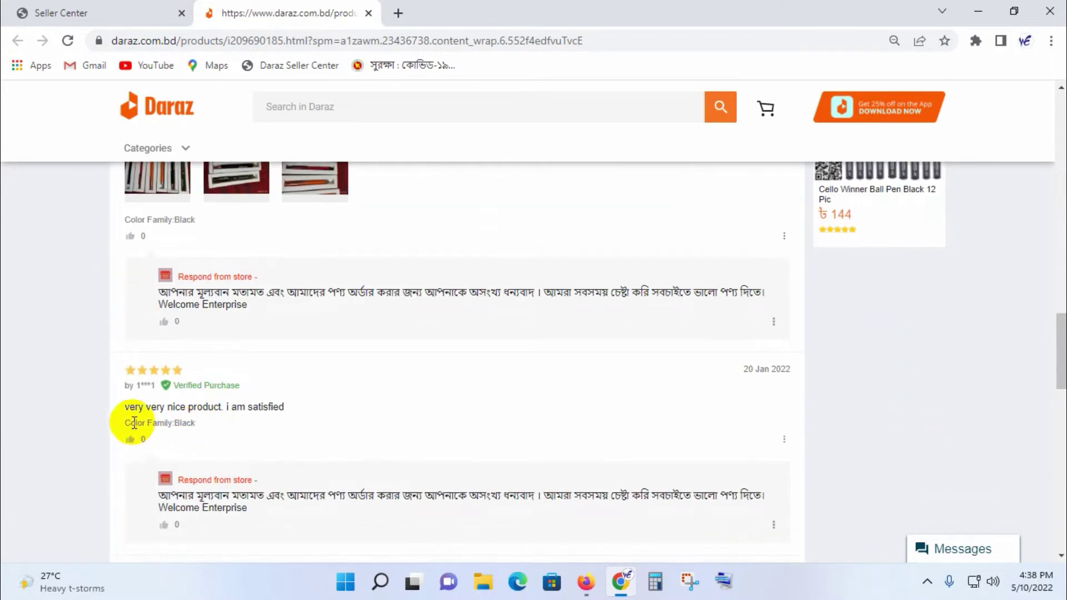
drag(124, 407, 305, 399)
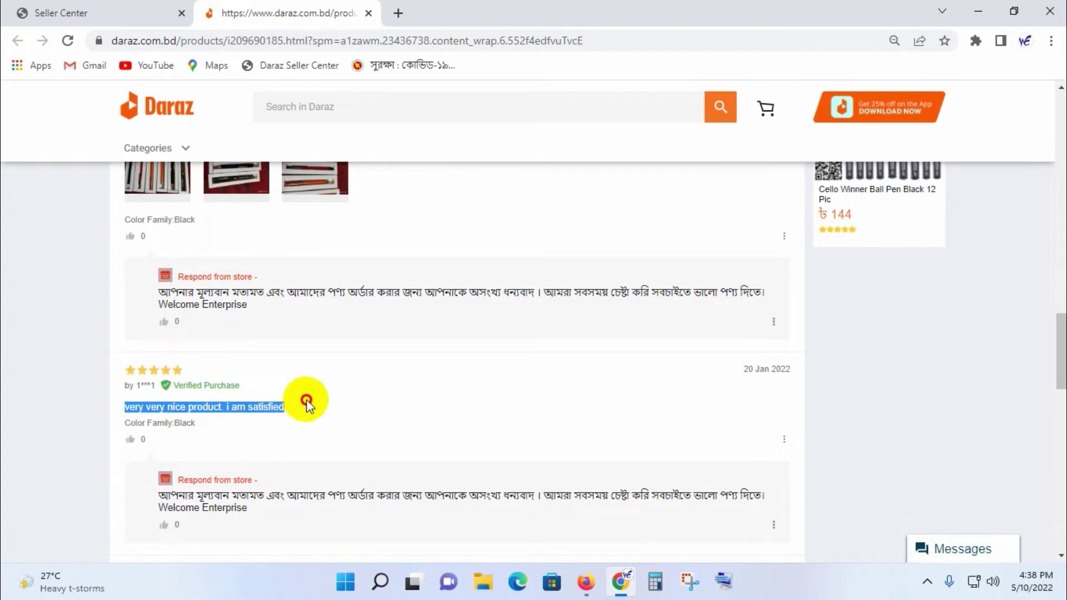
scroll(356, 426, down, 4)
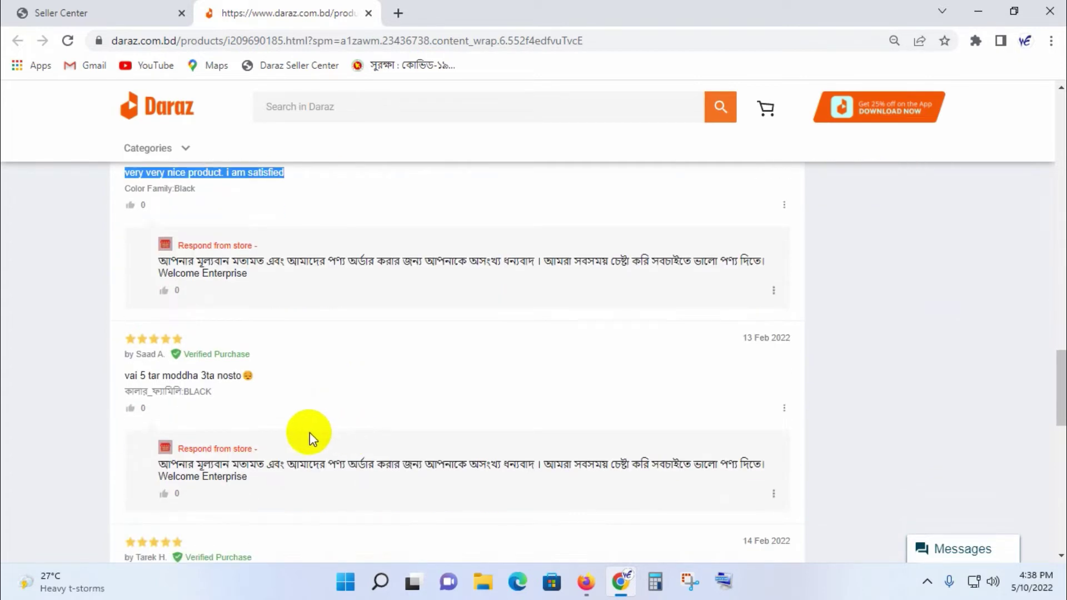
scroll(143, 393, down, 4)
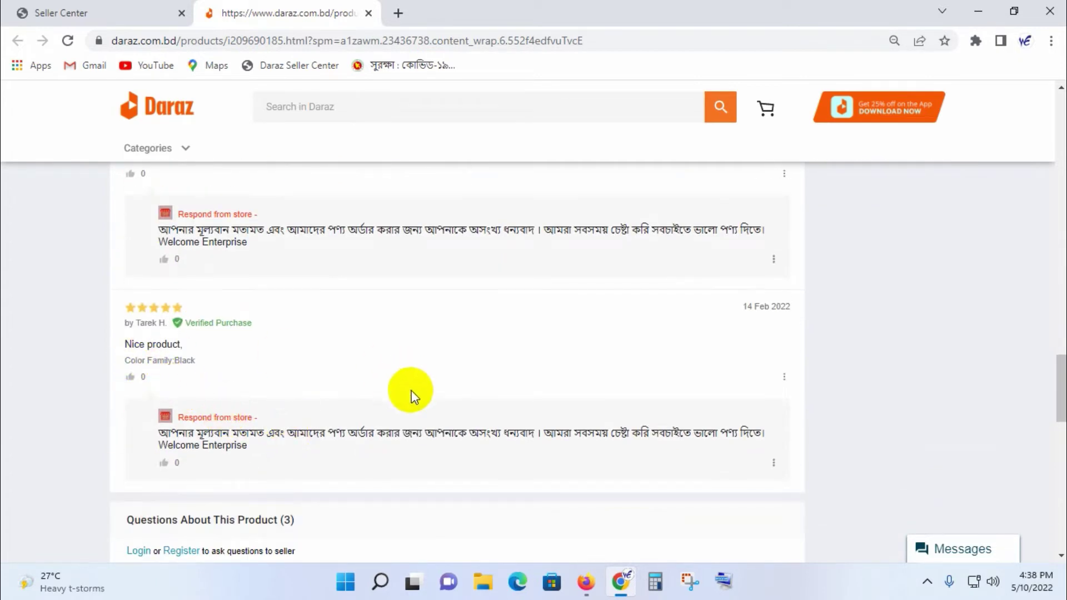
scroll(616, 392, up, 15)
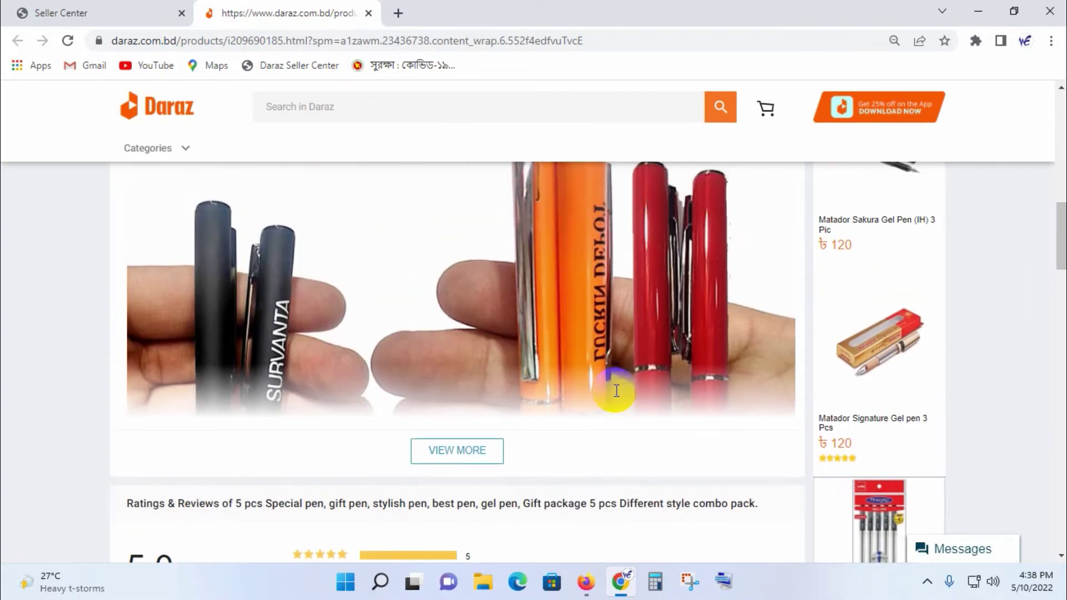
Step: Expand the pen combo's full product description and look over its details and pictures
click(489, 444)
scroll(563, 409, up, 1)
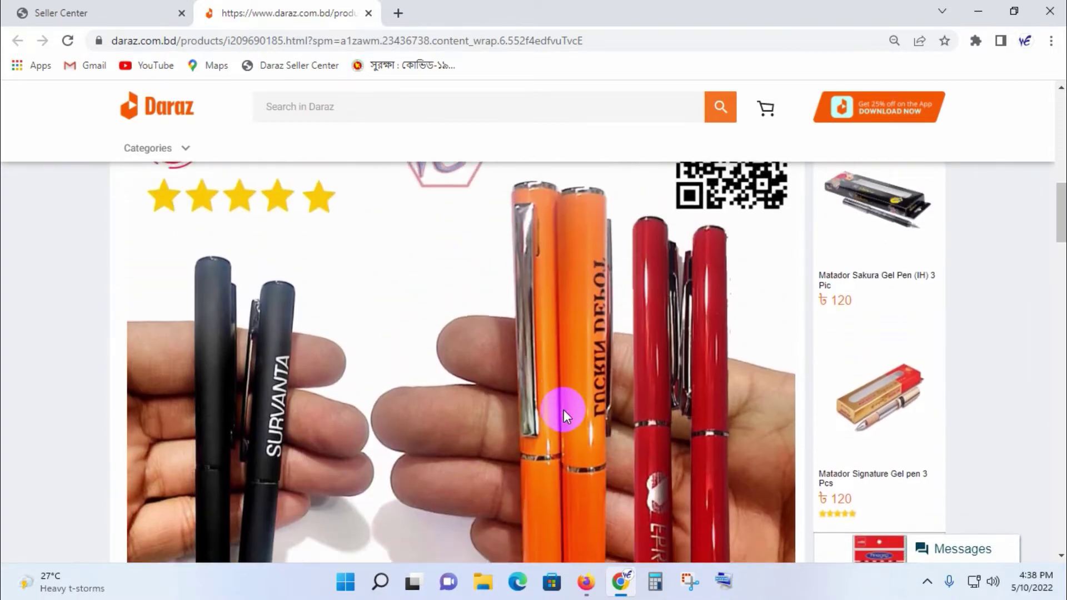
scroll(563, 409, down, 3)
scroll(563, 409, up, 6)
scroll(552, 397, up, 5)
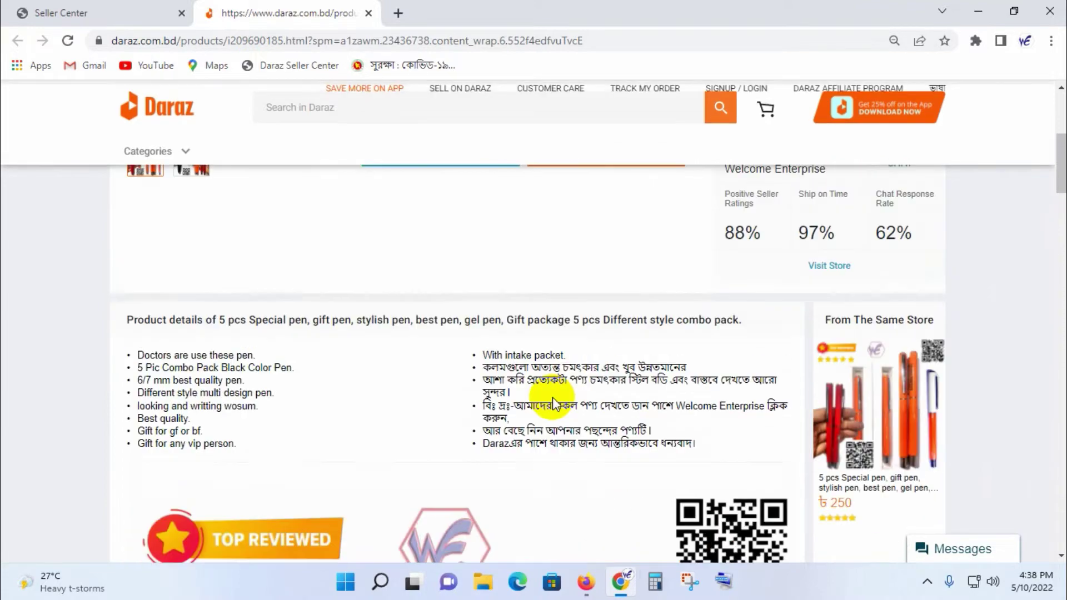
scroll(785, 414, down, 3)
scroll(793, 425, down, 4)
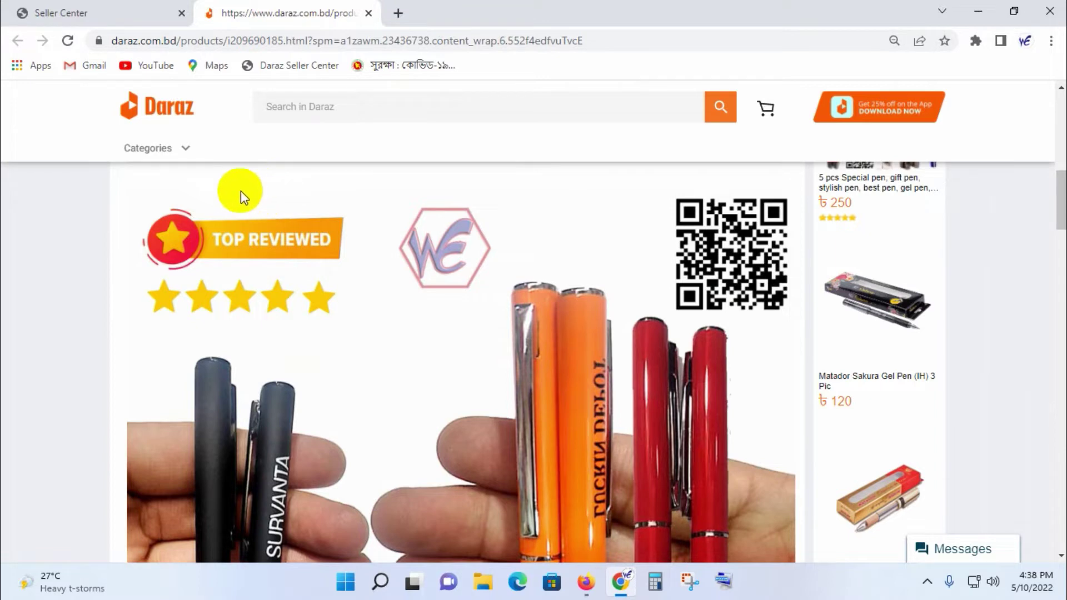
Step: Return to Daraz Seller Center and open the Bundles page of its promotions
click(148, 11)
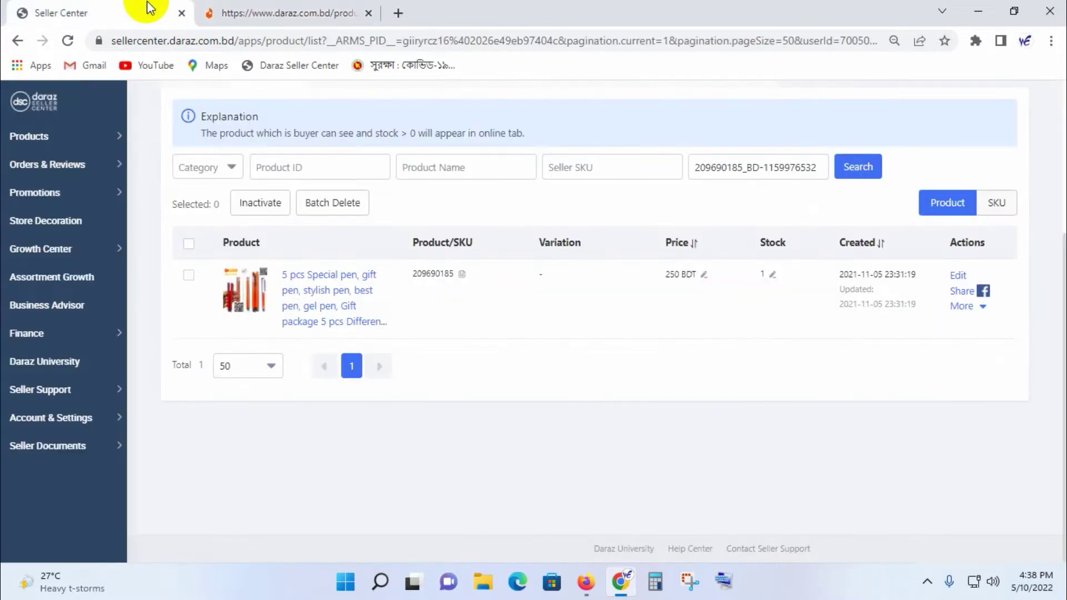
click(312, 7)
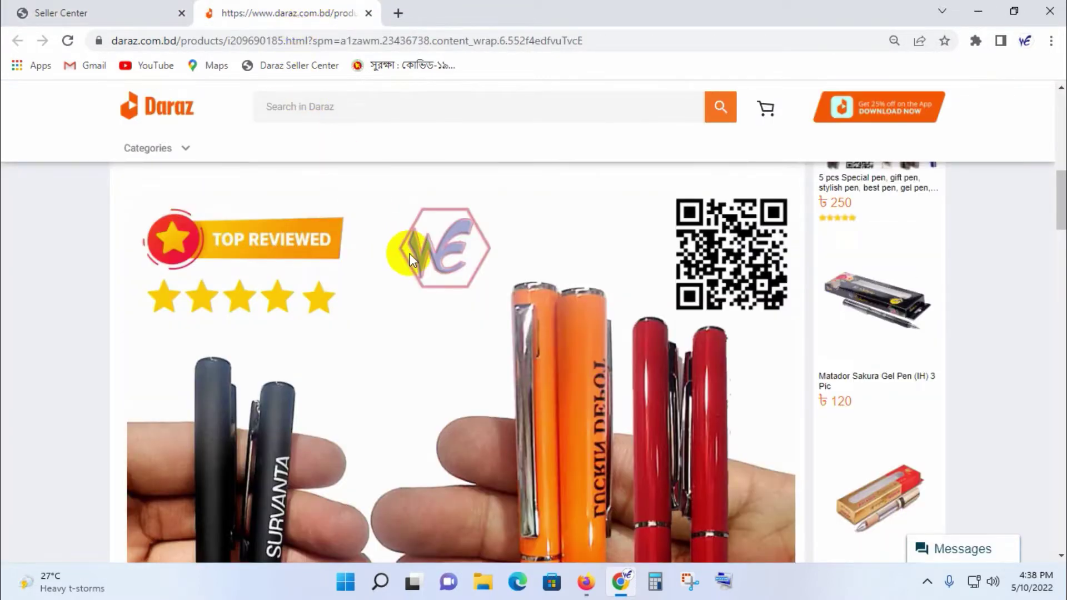
click(127, 13)
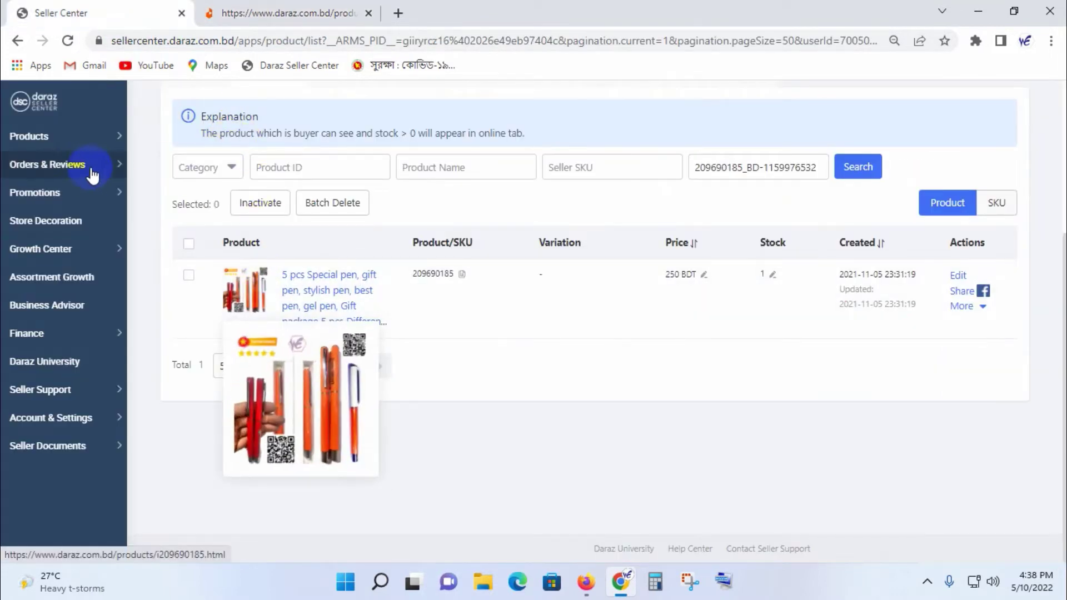
mouse_move(92, 175)
mouse_move(117, 205)
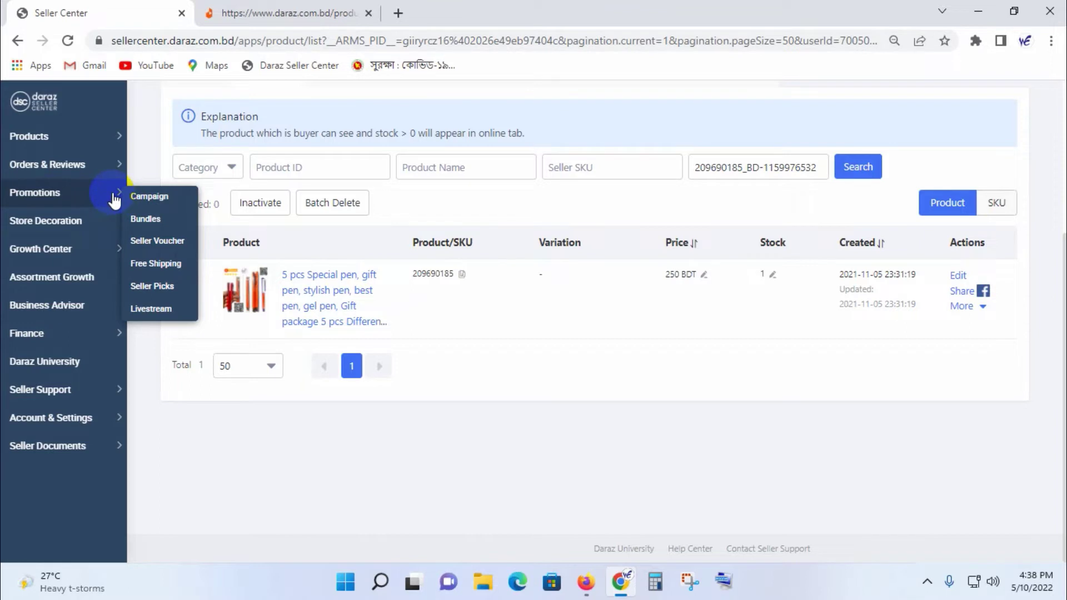
click(153, 199)
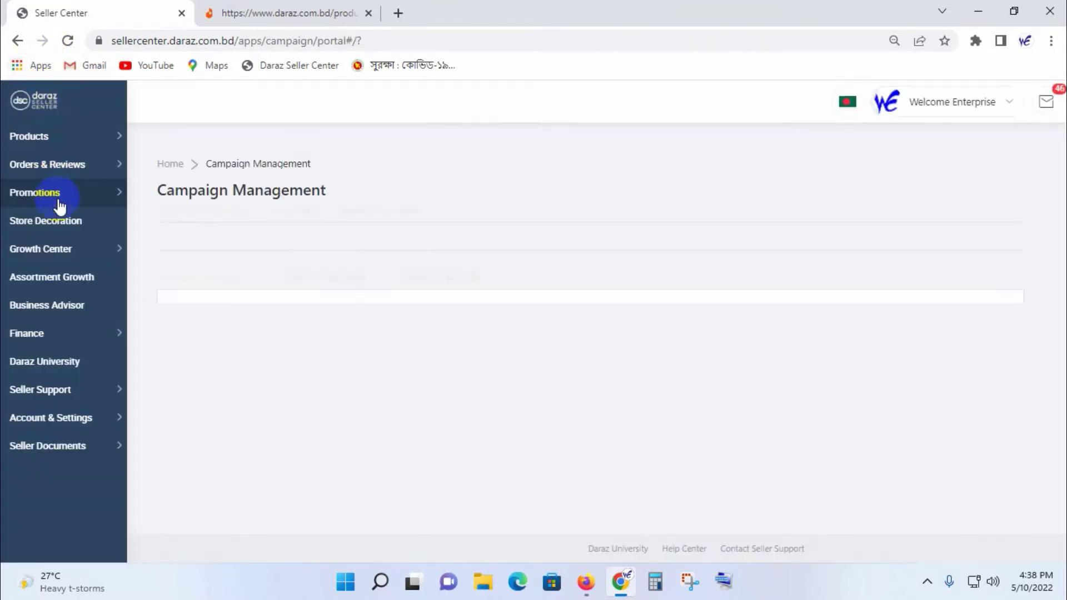
mouse_move(61, 205)
click(157, 225)
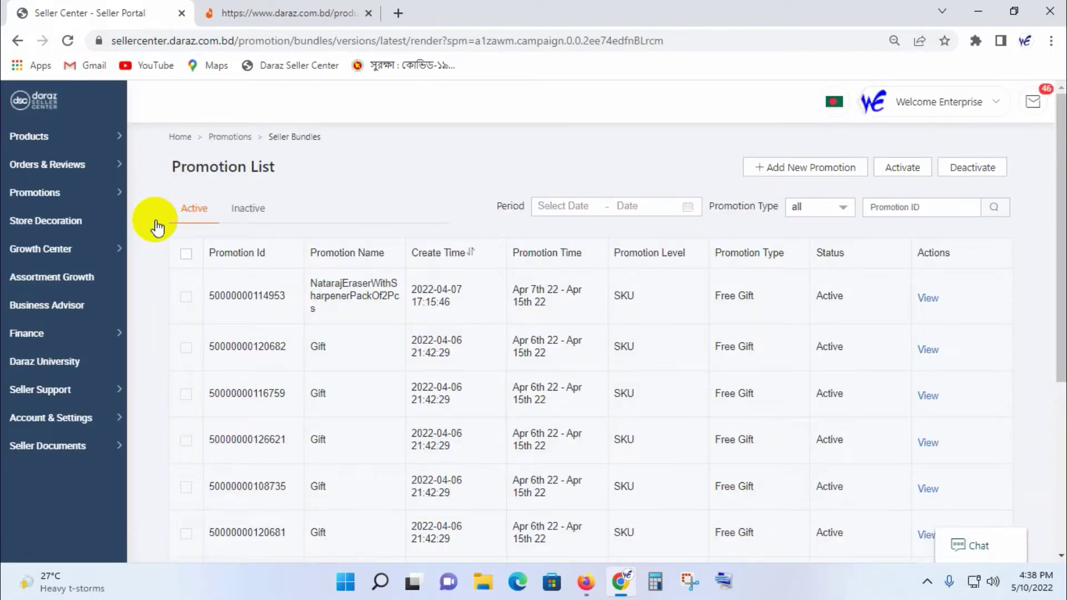
Step: Look through the list of active promotions and check the pen combo's product page alongside it
scroll(759, 418, down, 5)
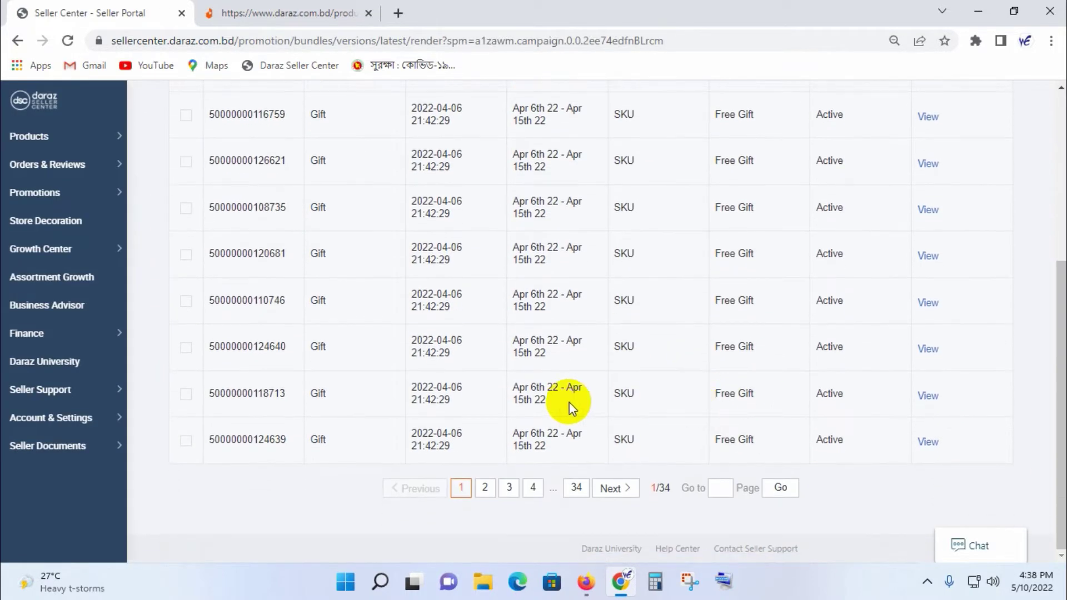
scroll(569, 402, up, 4)
scroll(524, 416, up, 1)
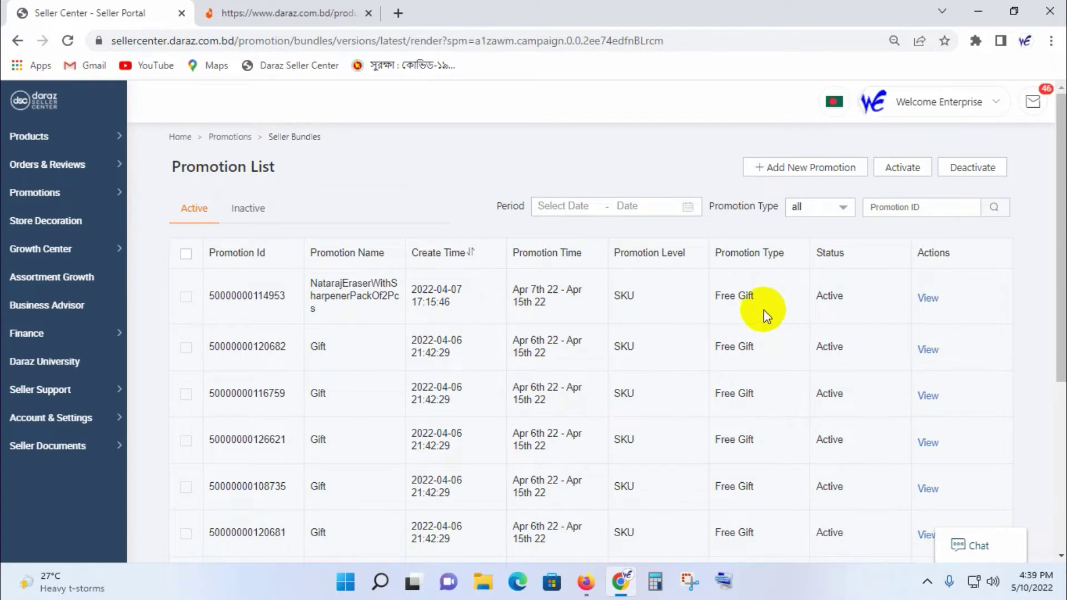
click(262, 11)
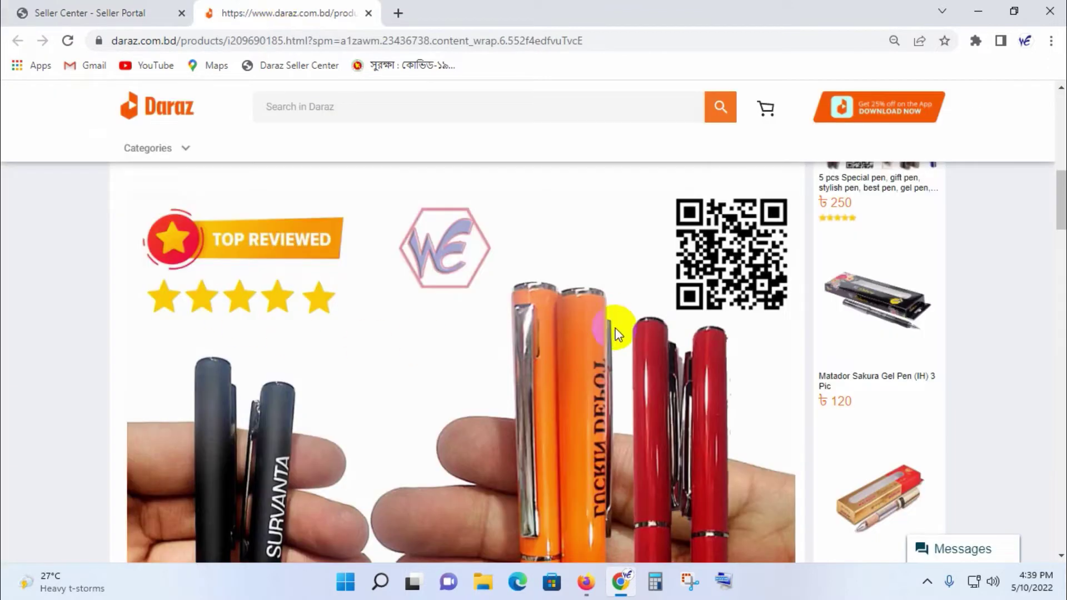
scroll(606, 339, down, 3)
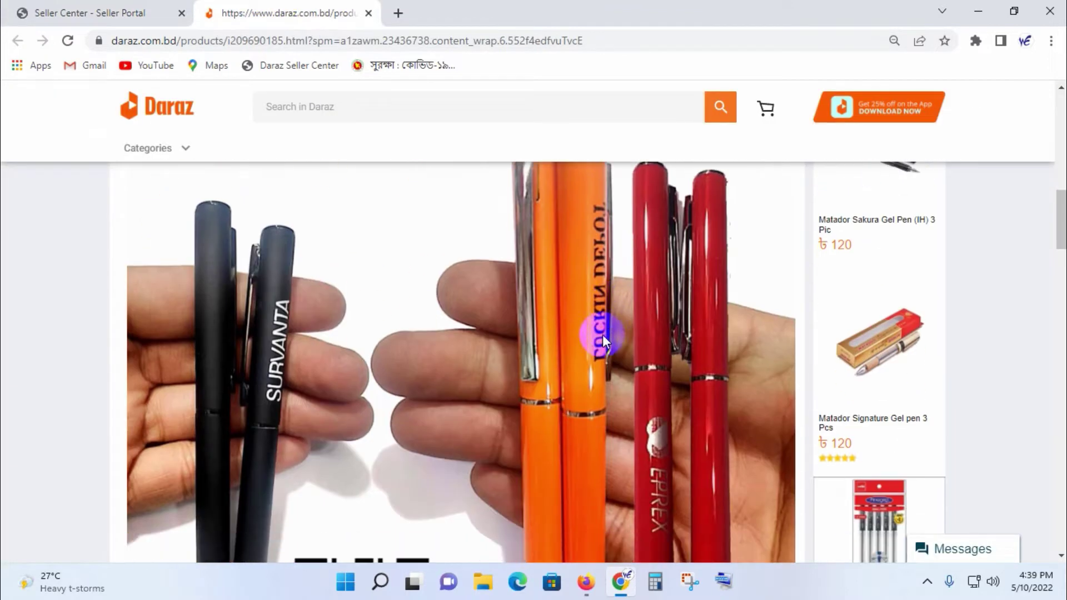
scroll(382, 259, down, 3)
click(106, 11)
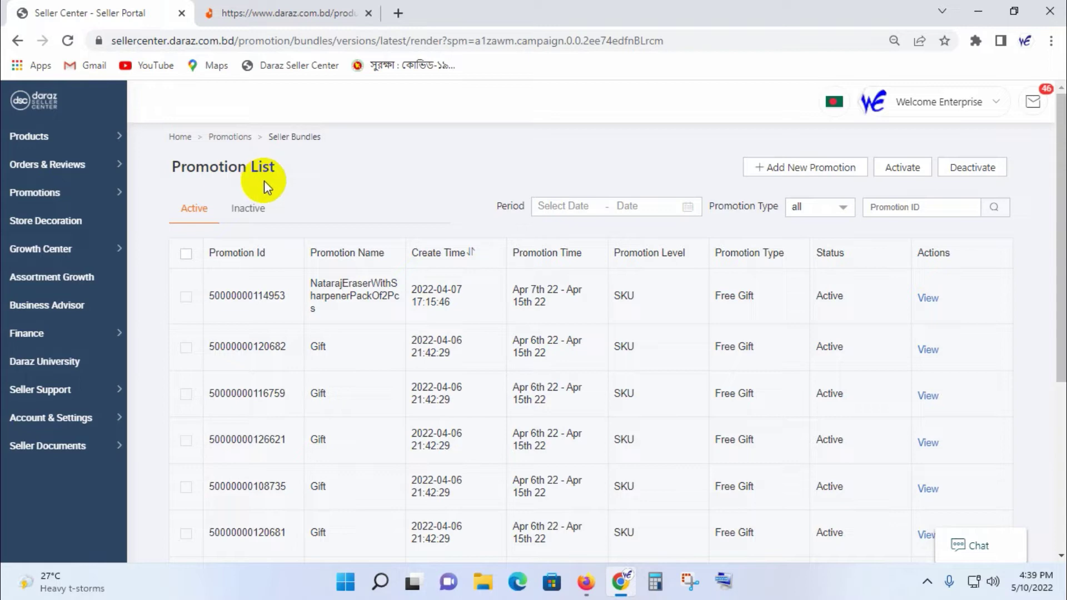
click(251, 11)
click(52, 11)
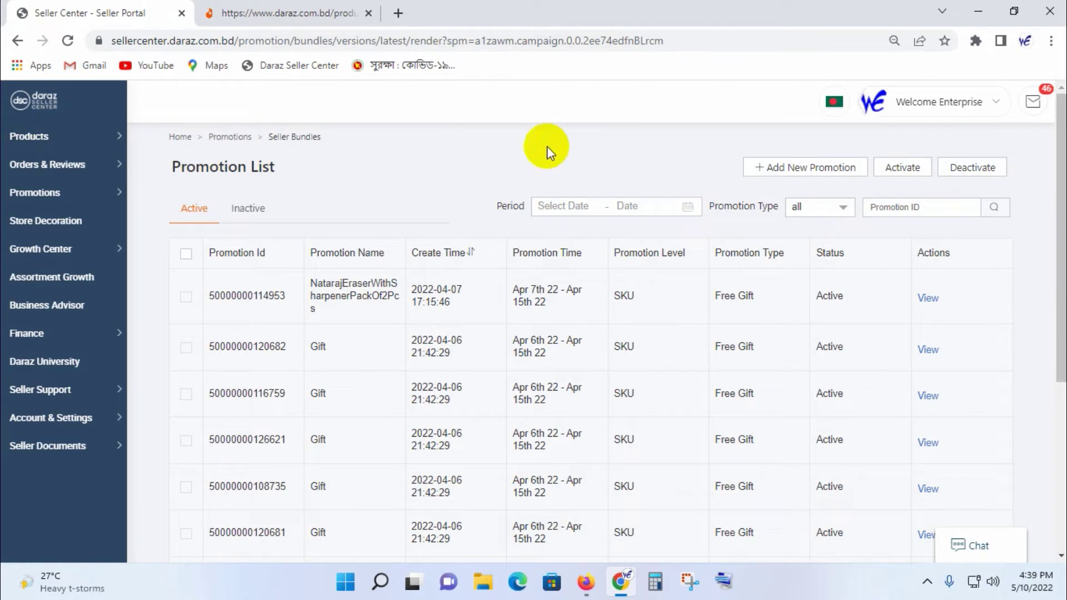
Step: Start a new promotion and set its type to Buy 1 Get 1 Free
click(596, 208)
click(864, 168)
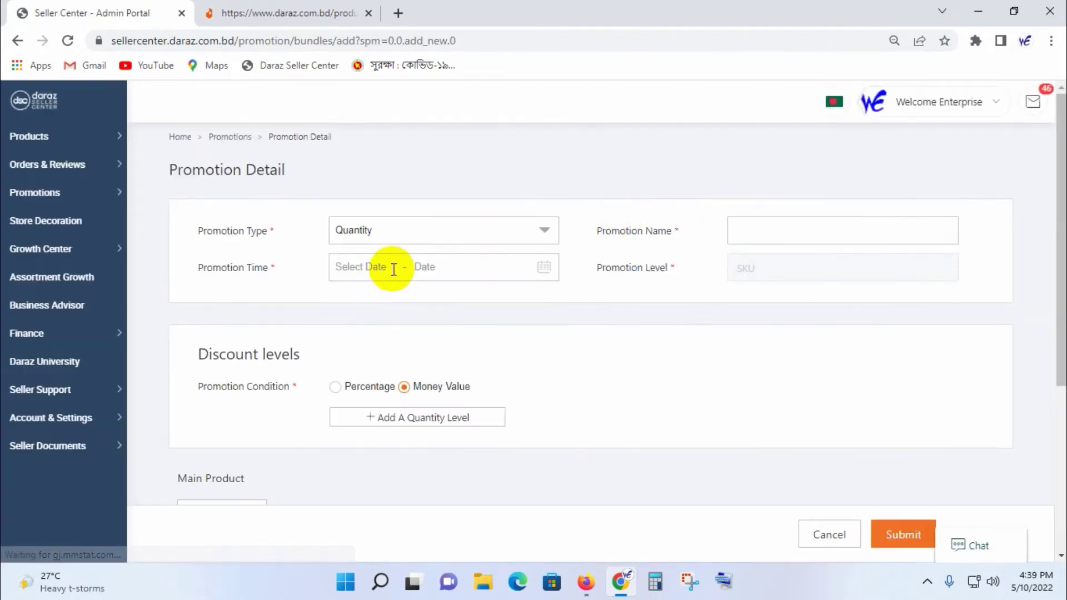
click(396, 238)
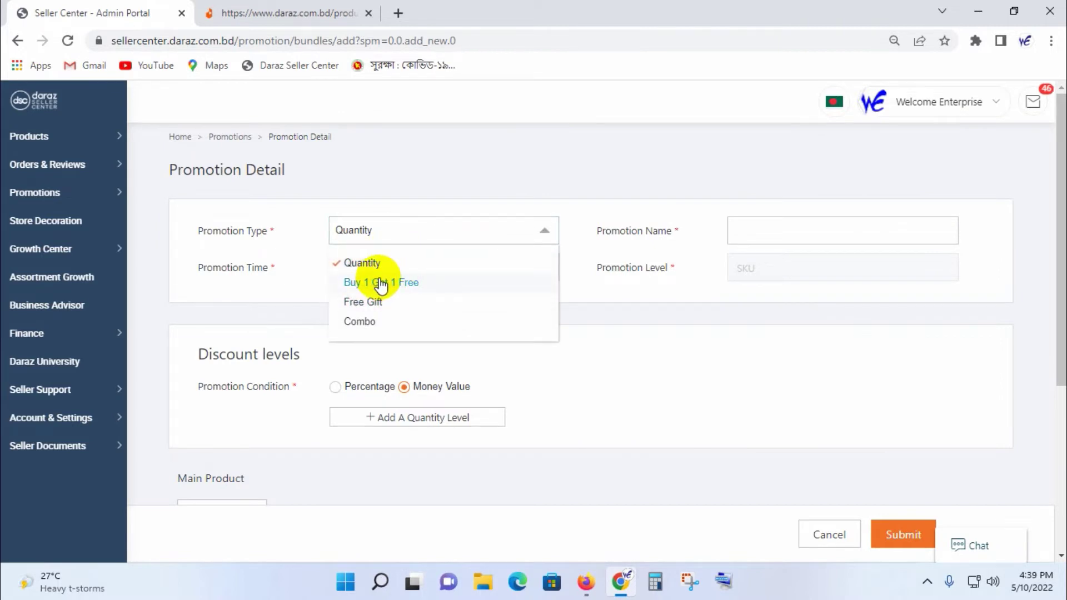
click(420, 282)
Step: Set the promotion time from 2022-05-10 to 2022-05-11
click(400, 266)
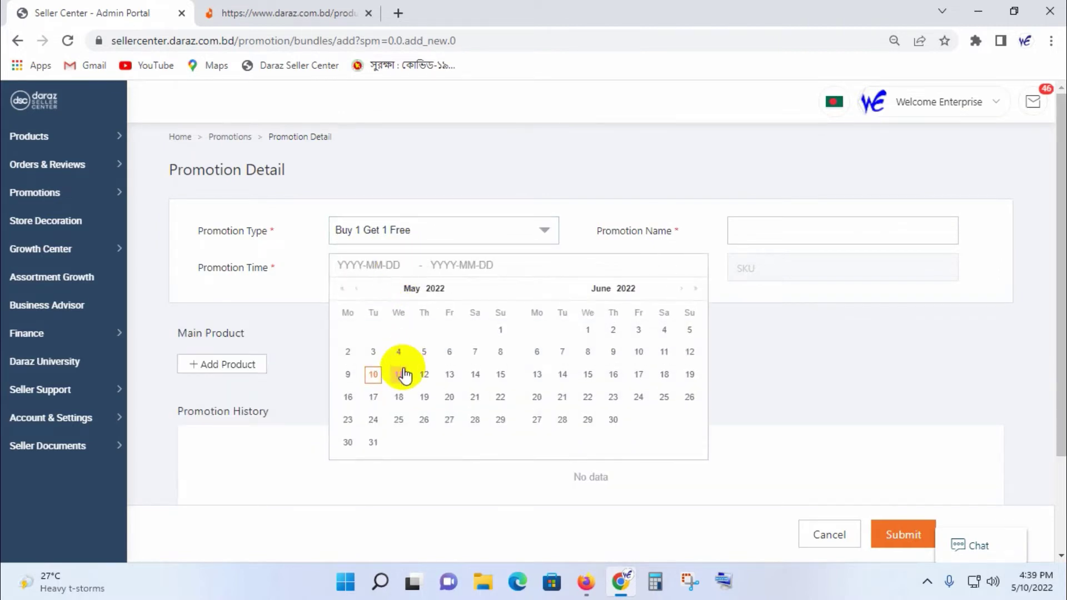
click(372, 374)
click(400, 374)
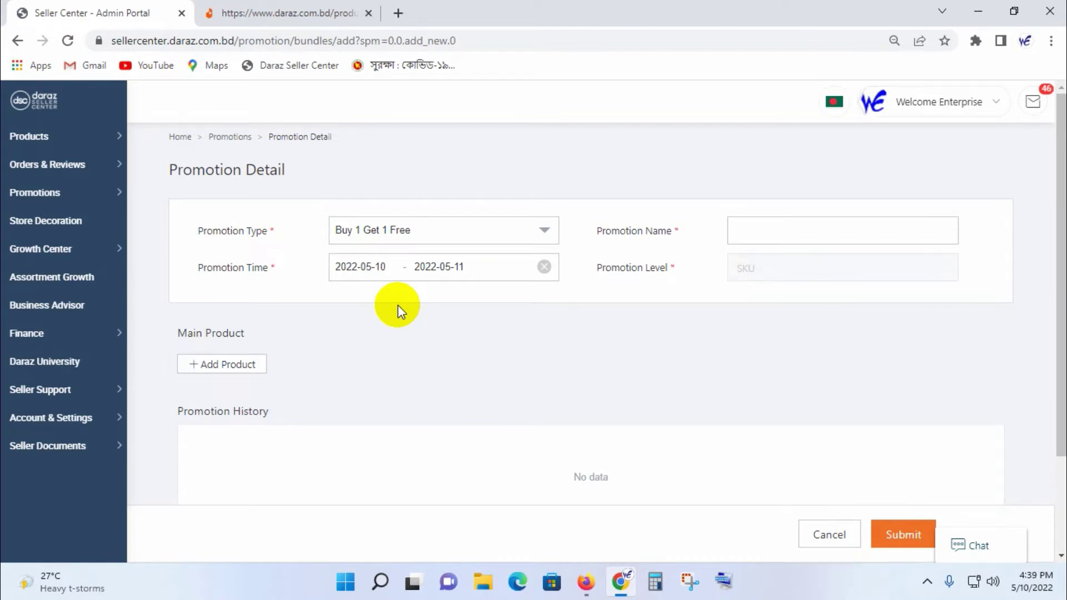
Step: Look through the first five pages of selectable promotion products for the pens
click(251, 367)
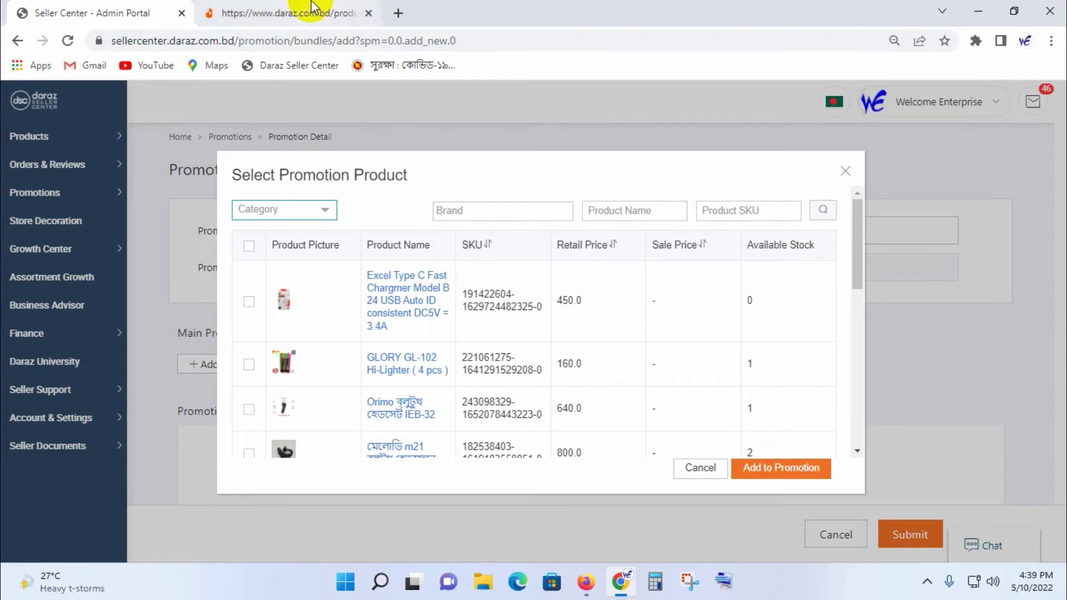
scroll(357, 377, down, 10)
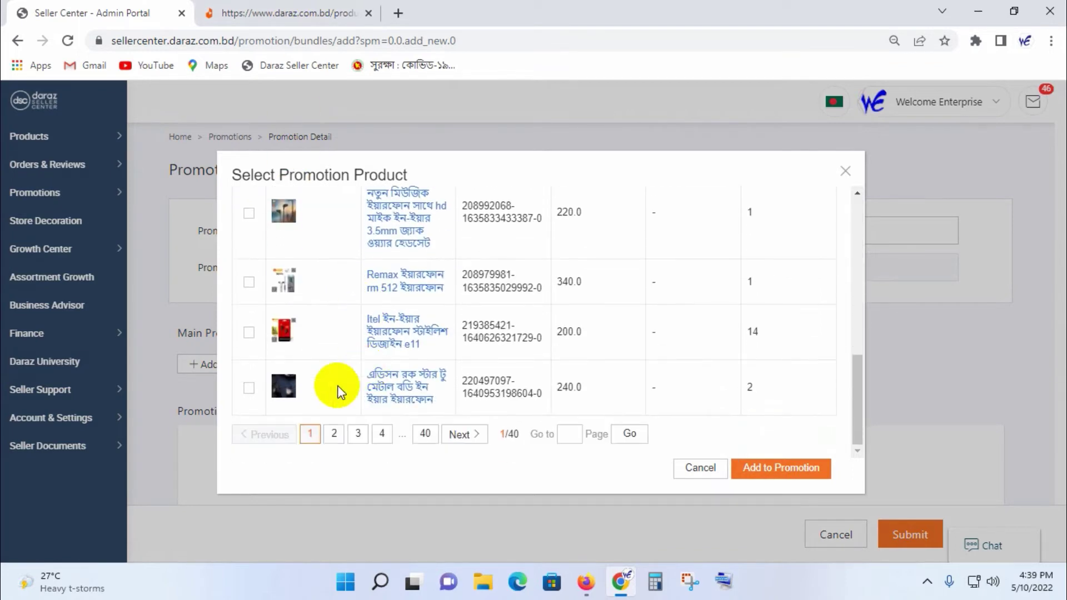
click(333, 433)
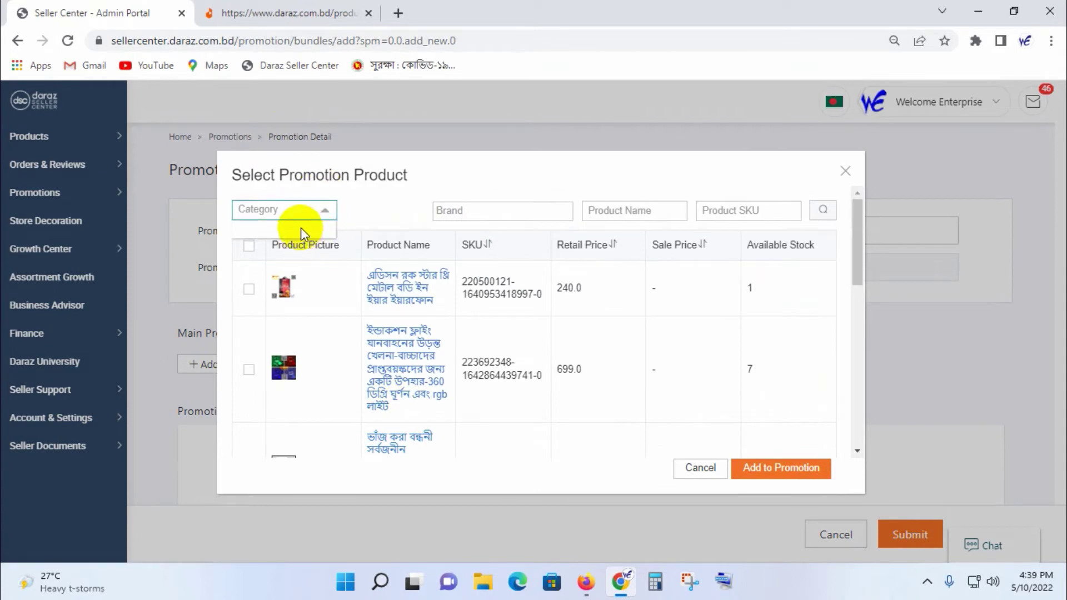
scroll(359, 362, down, 3)
scroll(359, 363, down, 6)
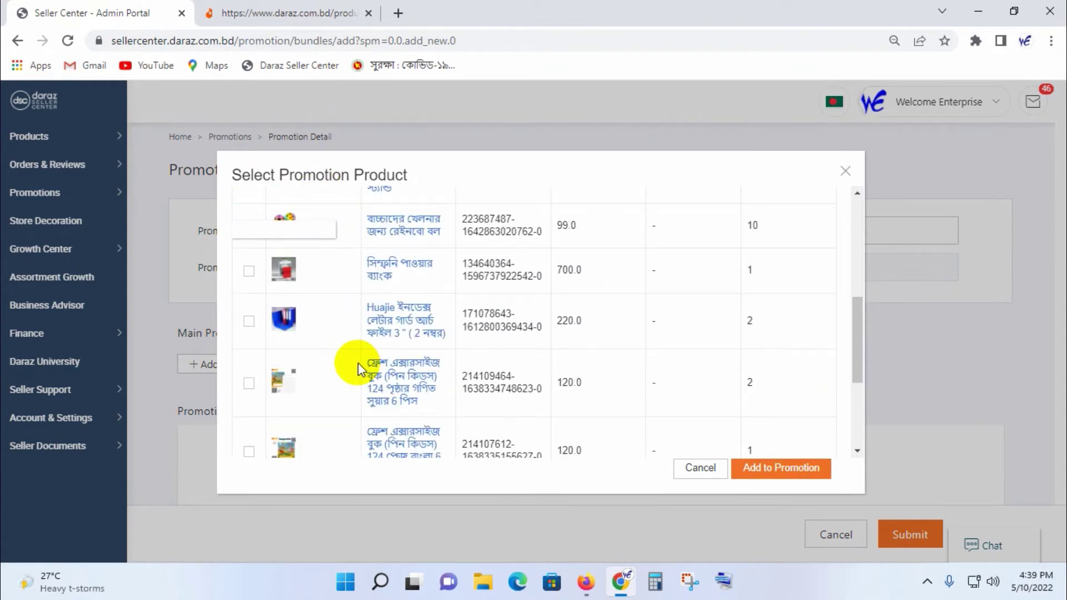
click(359, 434)
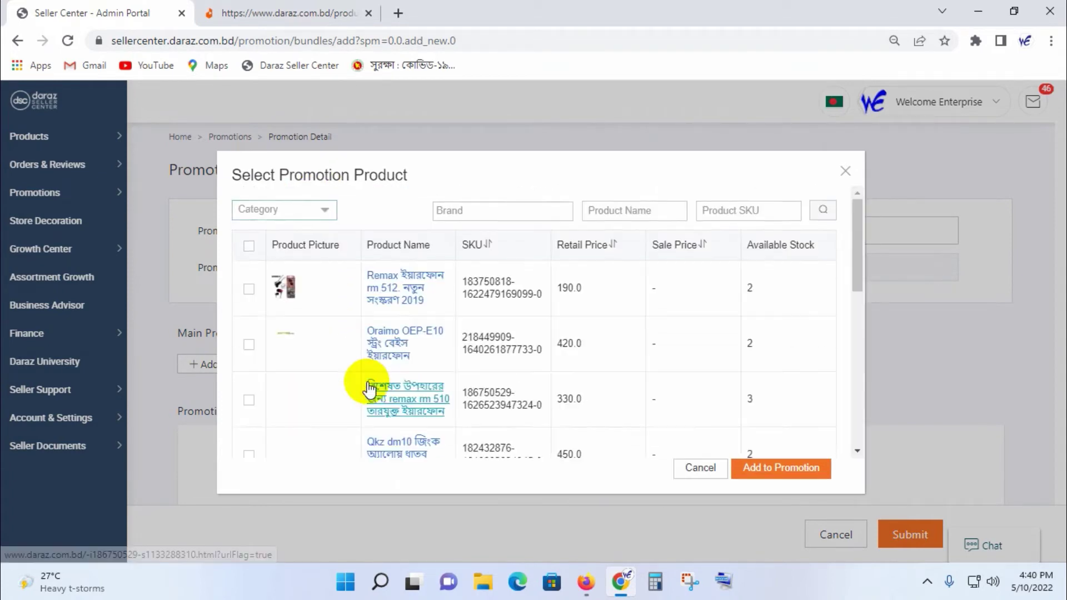
scroll(371, 369, down, 3)
scroll(371, 369, down, 5)
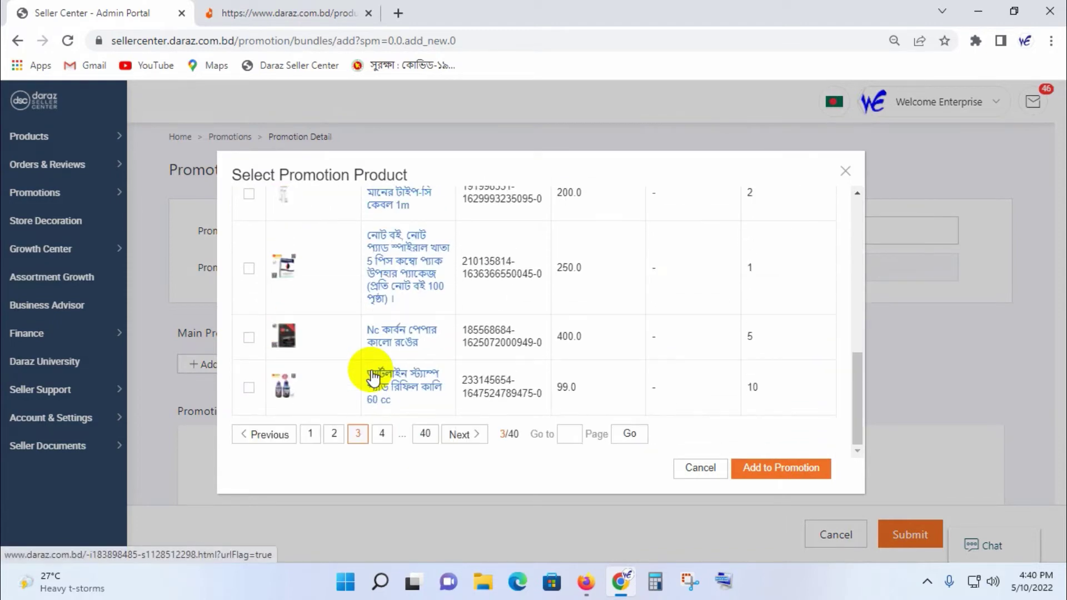
click(378, 435)
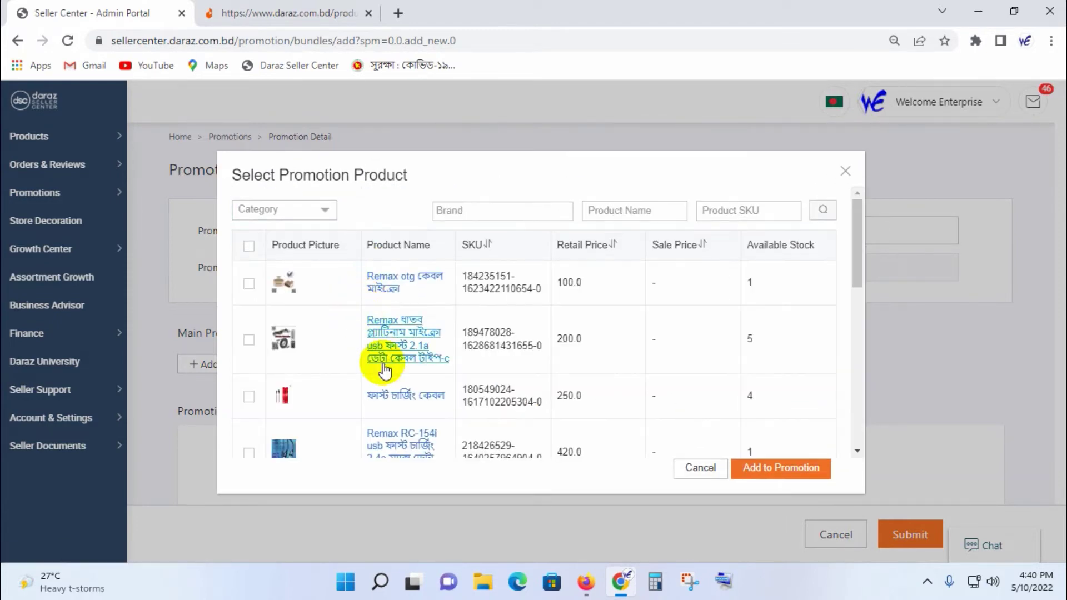
scroll(382, 370, down, 5)
scroll(390, 384, down, 5)
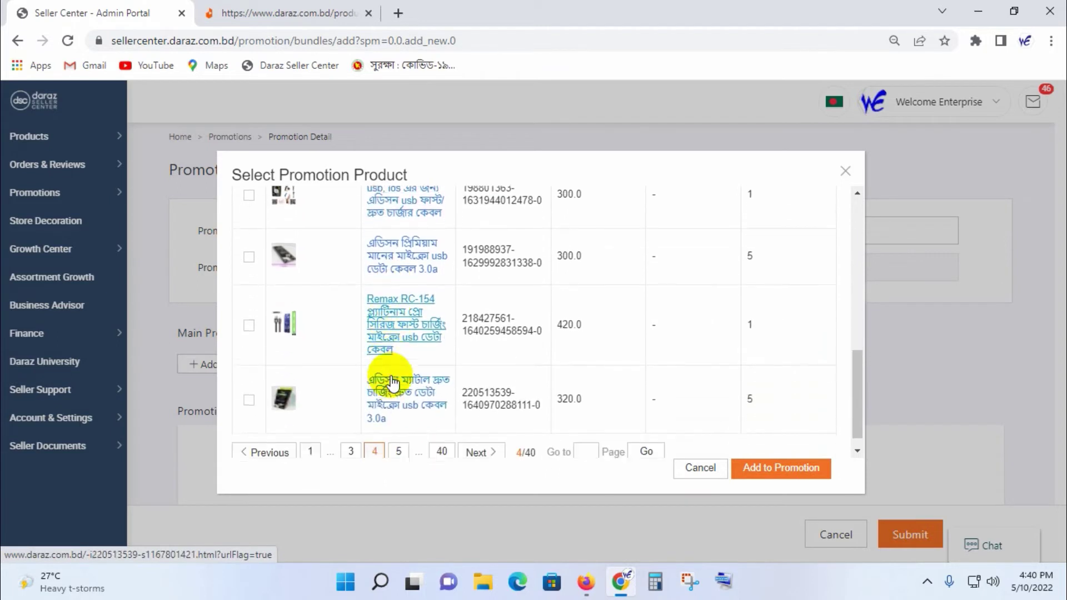
click(398, 433)
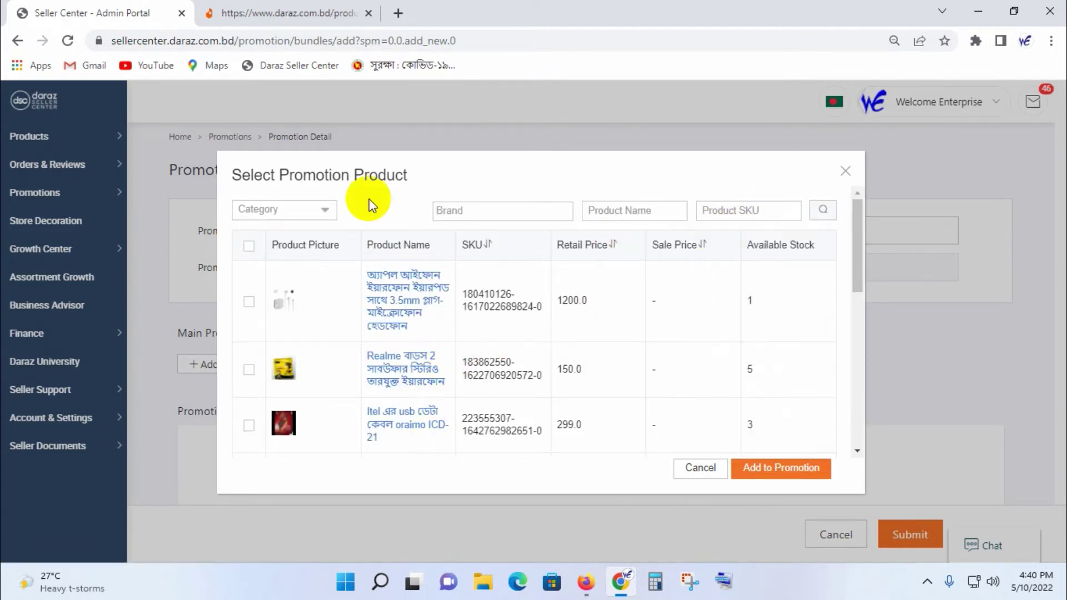
Step: Search the selectable products by the copied pen combo SKU and close the product selection without adding anything
click(753, 206)
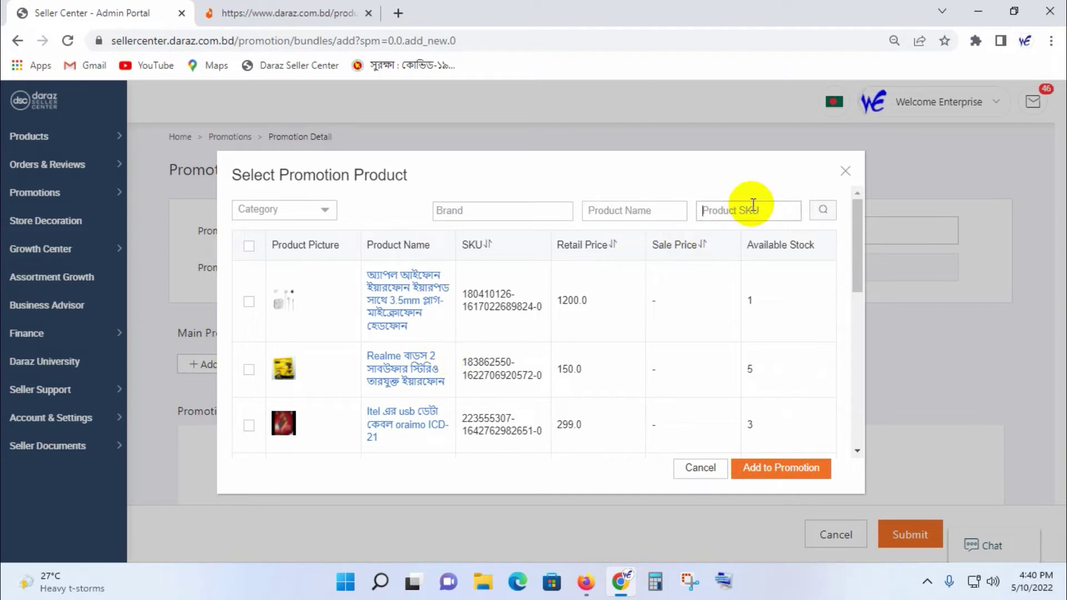
key(ctrl+v)
click(823, 210)
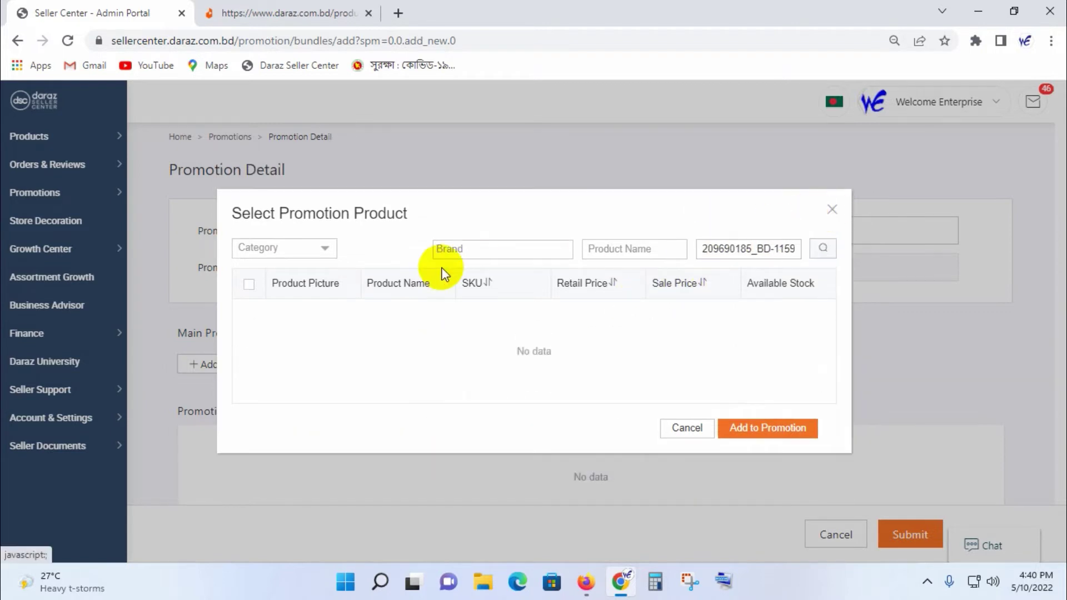
click(689, 425)
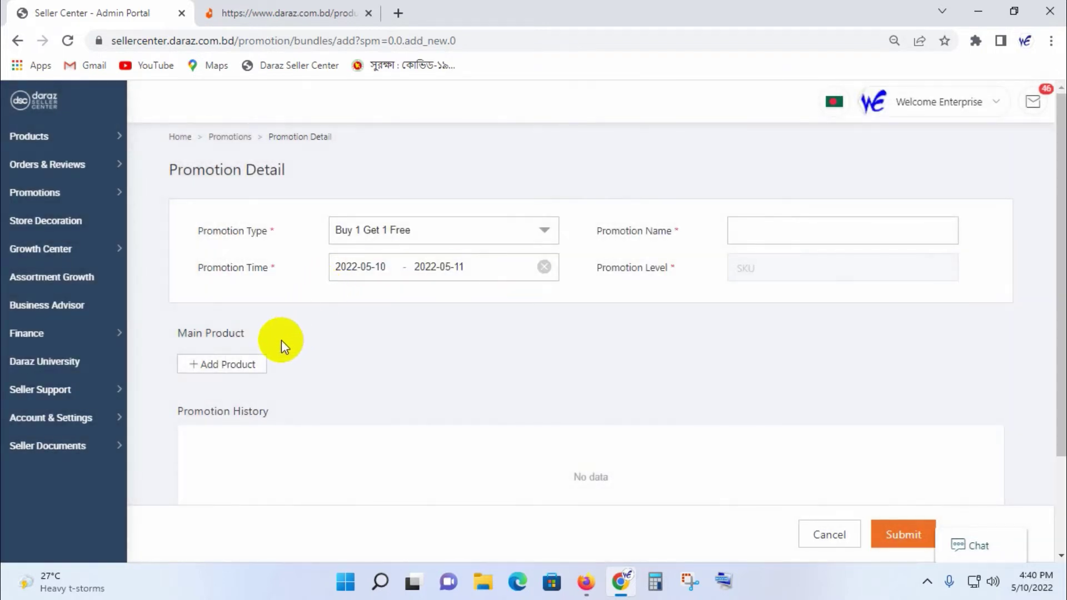
Step: Reopen the main product selection and select the 1-piece gift item pen priced 100.0 on page 5
click(244, 370)
scroll(366, 344, down, 10)
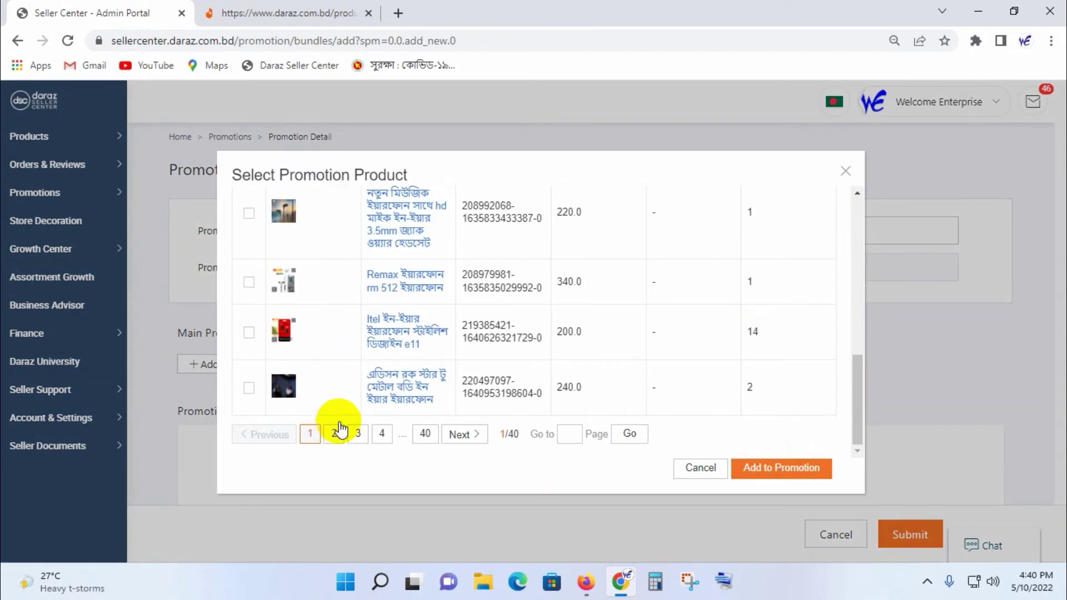
click(381, 434)
scroll(375, 345, down, 5)
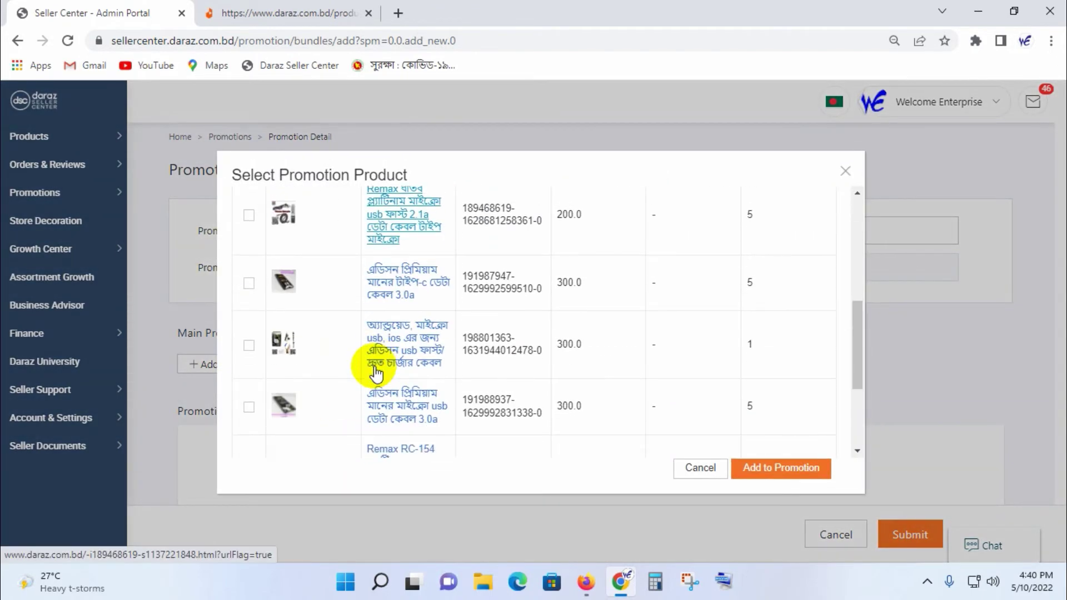
scroll(375, 378, up, 5)
scroll(395, 375, down, 3)
scroll(389, 384, up, 3)
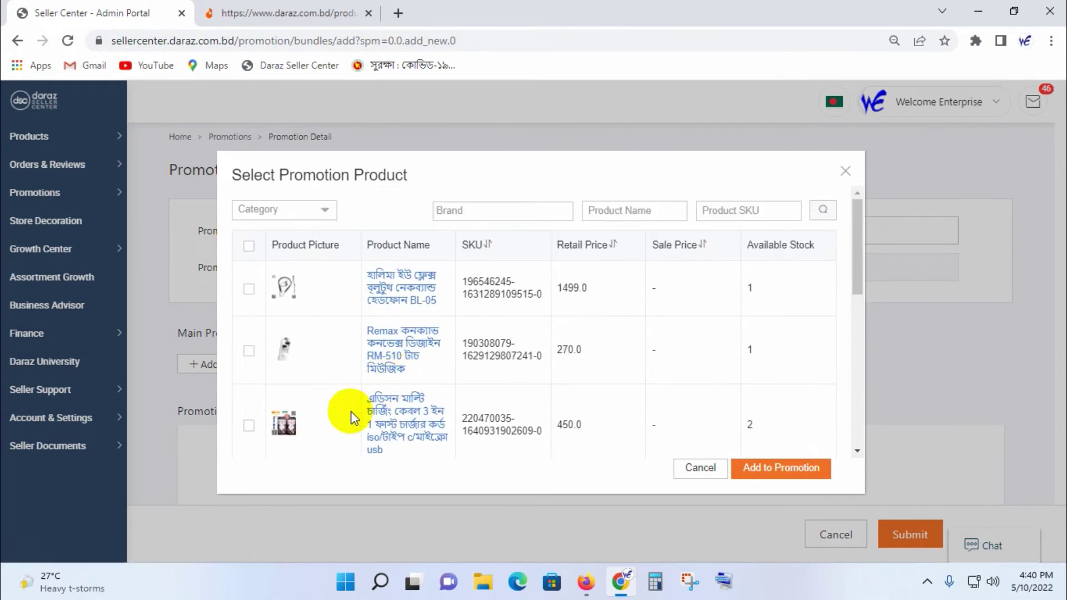
scroll(361, 425, down, 6)
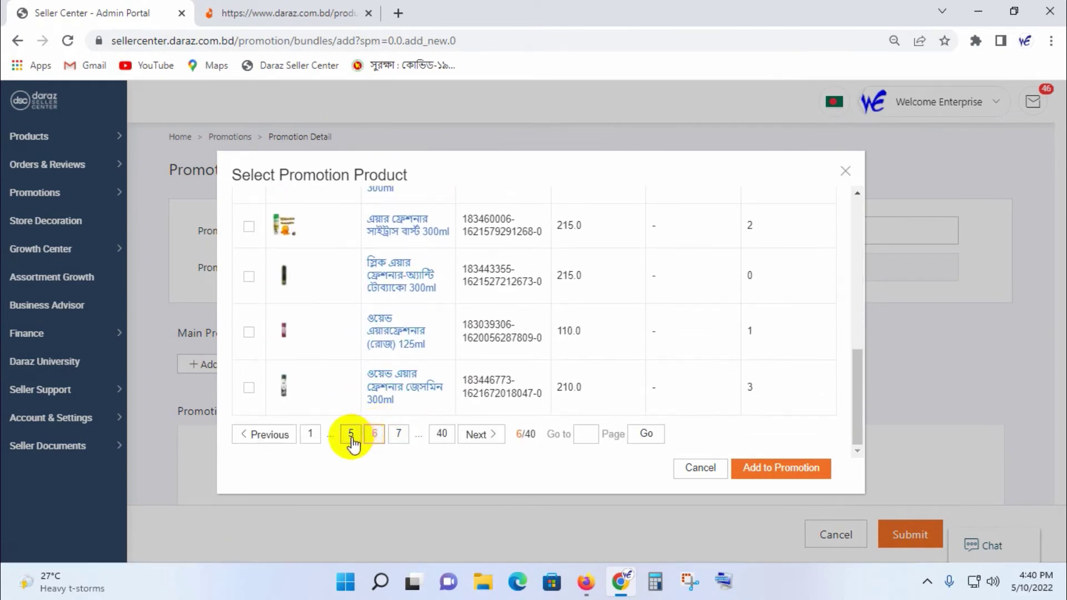
click(353, 434)
scroll(333, 389, down, 6)
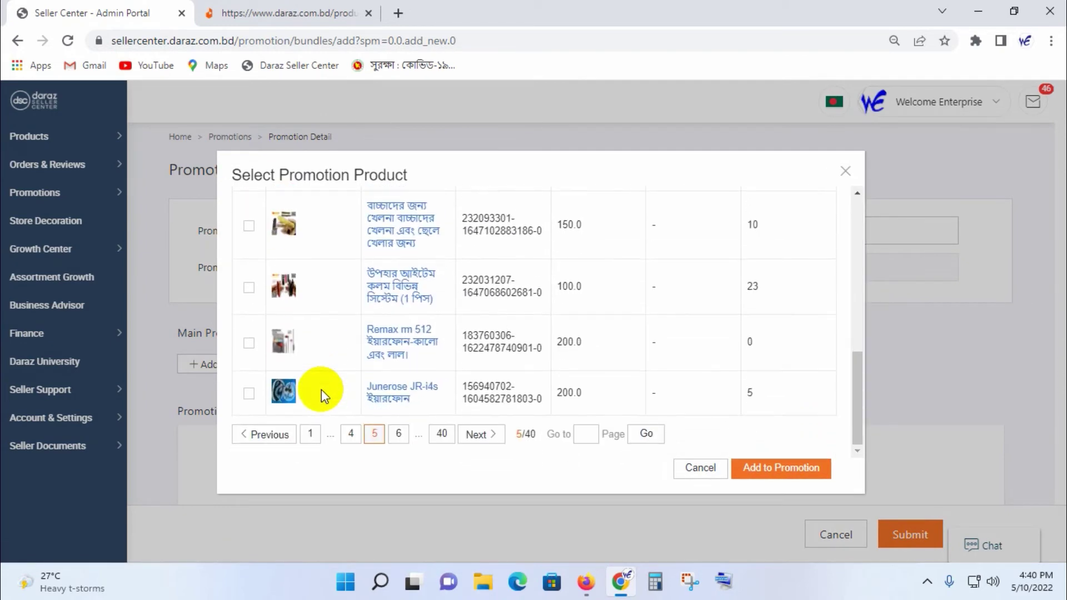
click(253, 289)
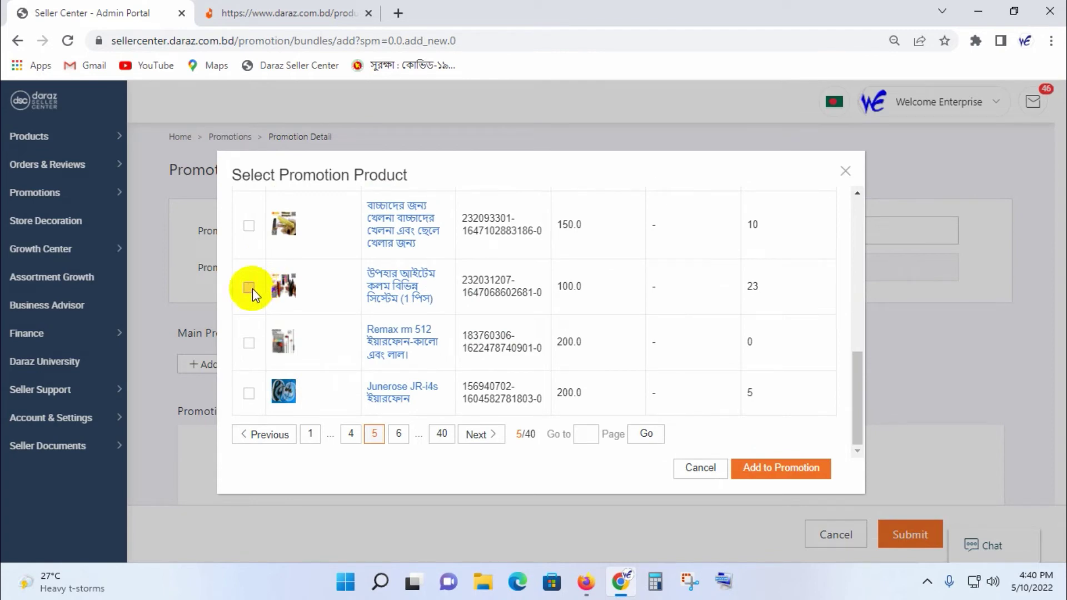
Step: Find the 10-piece special gel pen set on the following pages, check its product page and select it for the promotion
click(399, 434)
scroll(394, 378, down, 5)
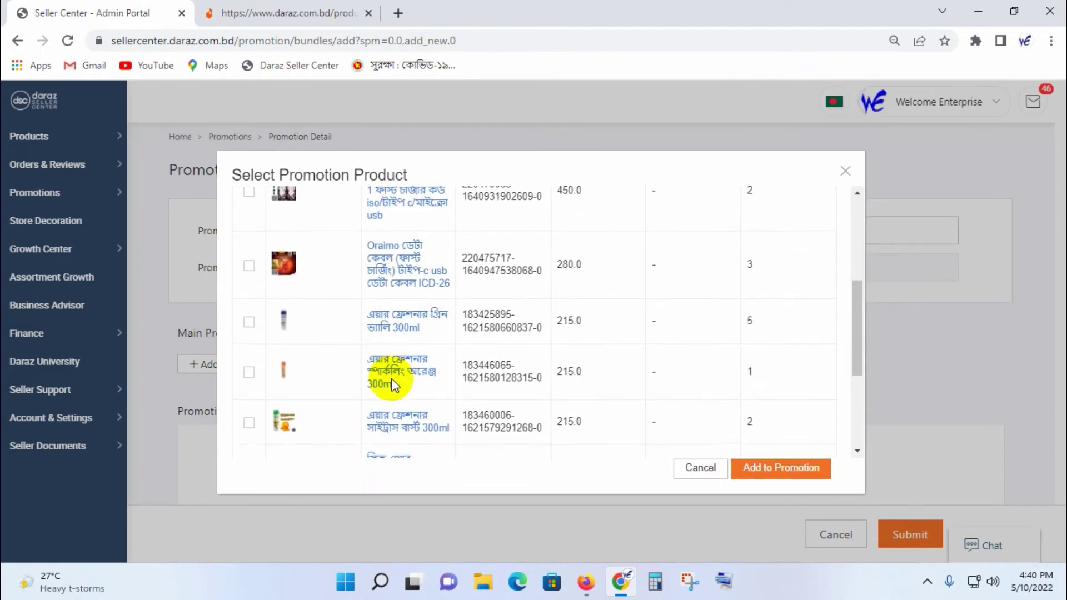
scroll(394, 384, down, 5)
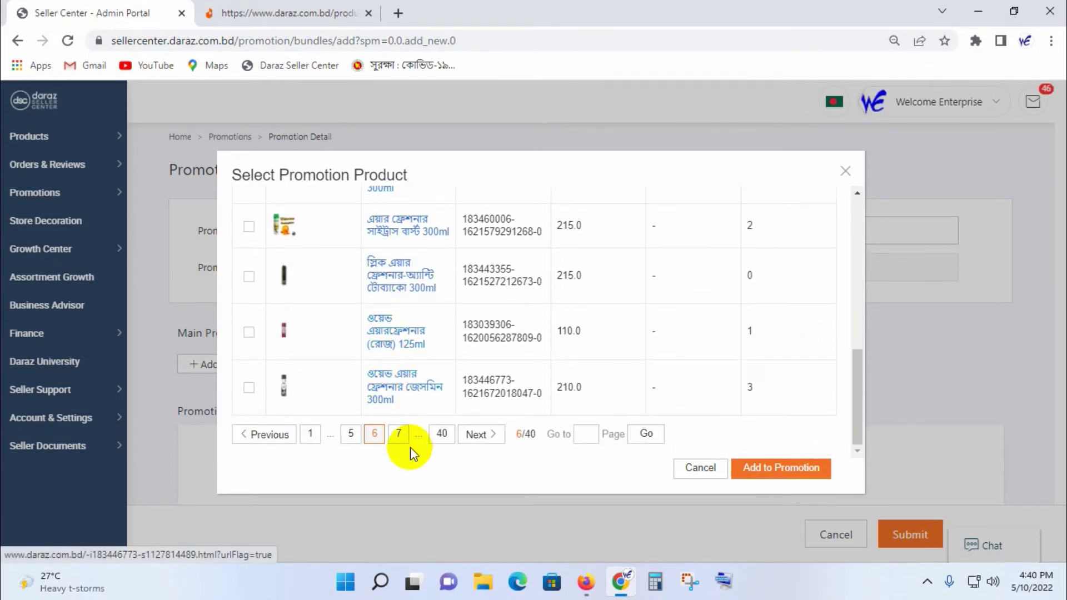
click(398, 434)
scroll(381, 362, down, 5)
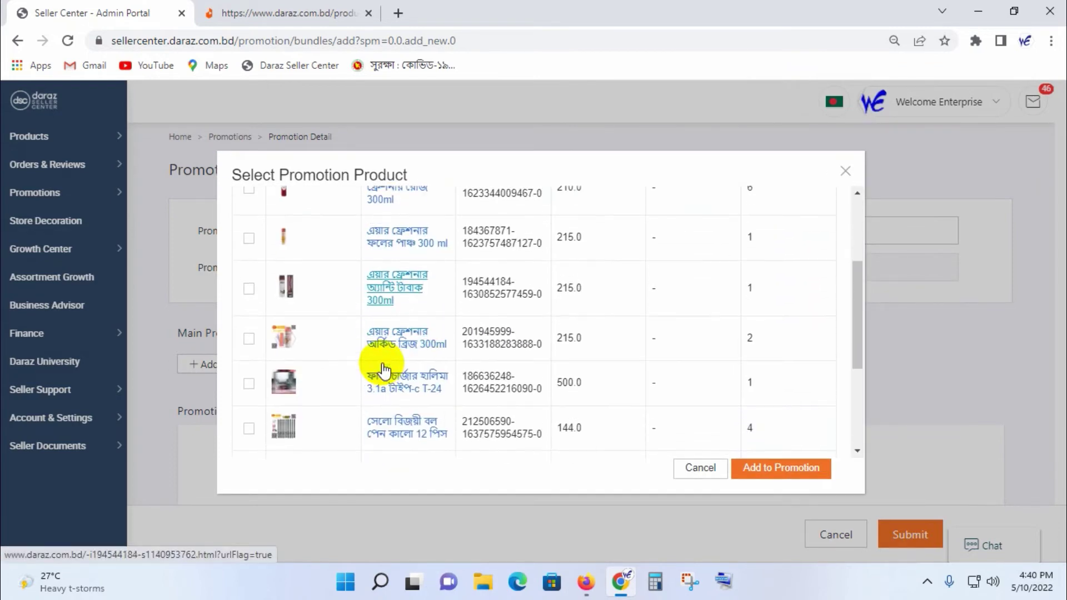
scroll(382, 375, down, 1)
click(398, 433)
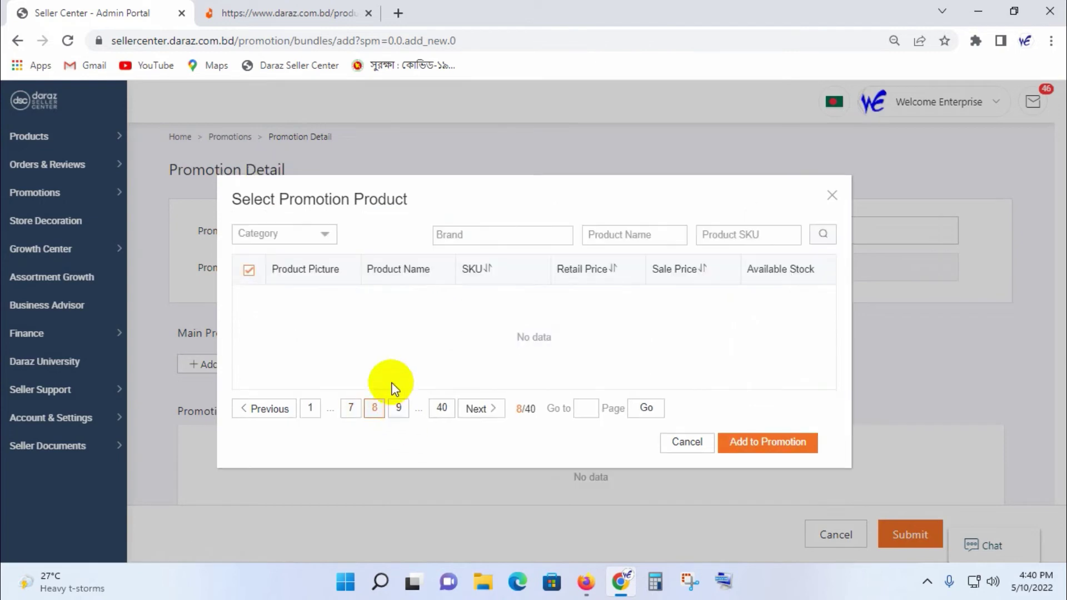
scroll(384, 358, down, 2)
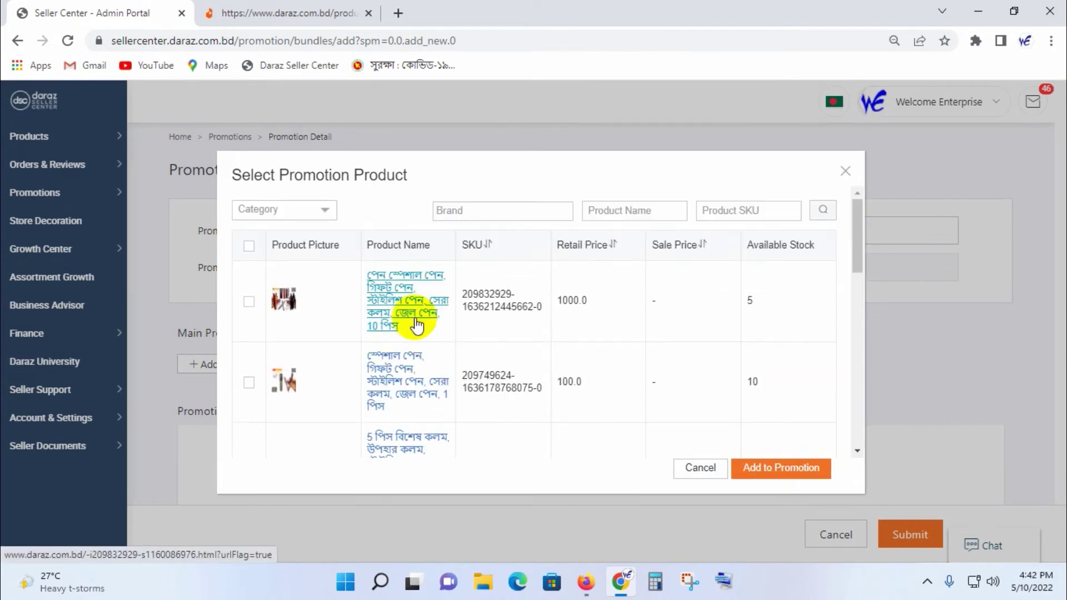
click(390, 311)
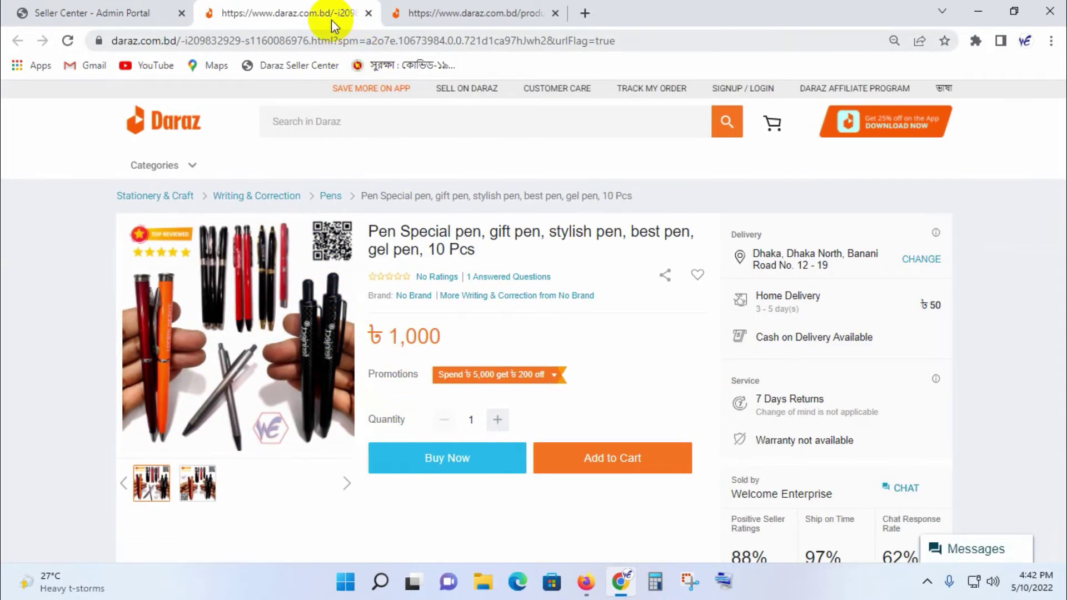
click(167, 11)
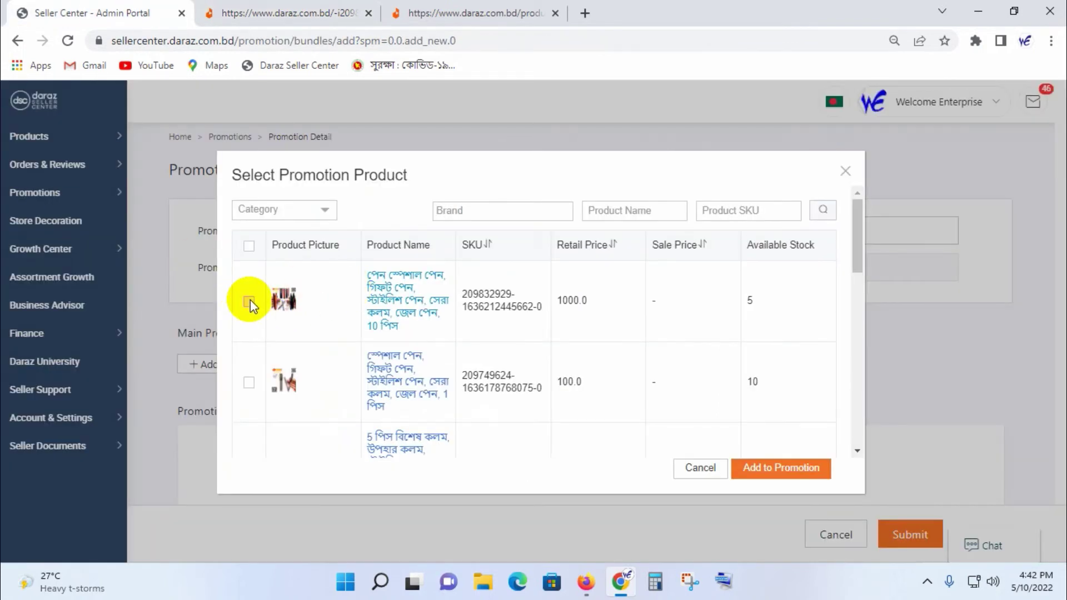
scroll(394, 409, down, 1)
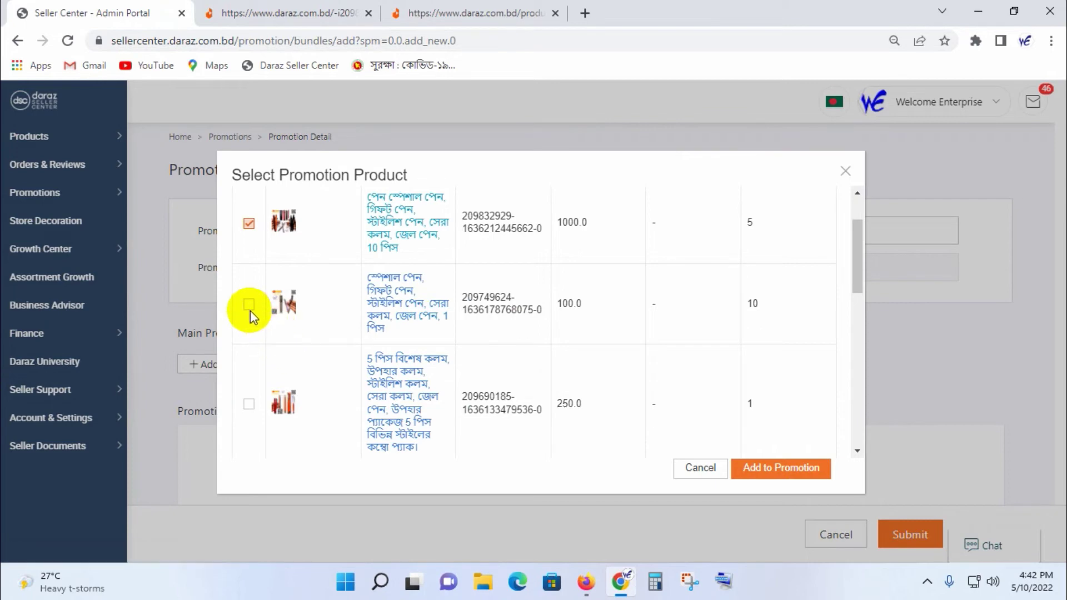
Step: Check the 5-piece pen combo pack's product page, select the pack and add all selected products to the promotion
scroll(261, 346, down, 1)
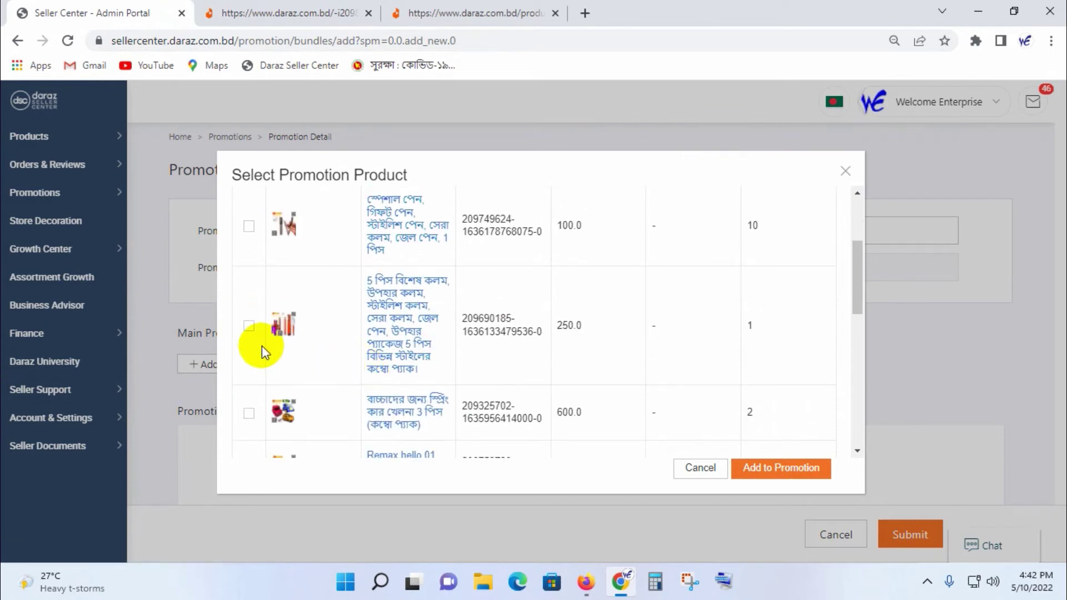
click(401, 326)
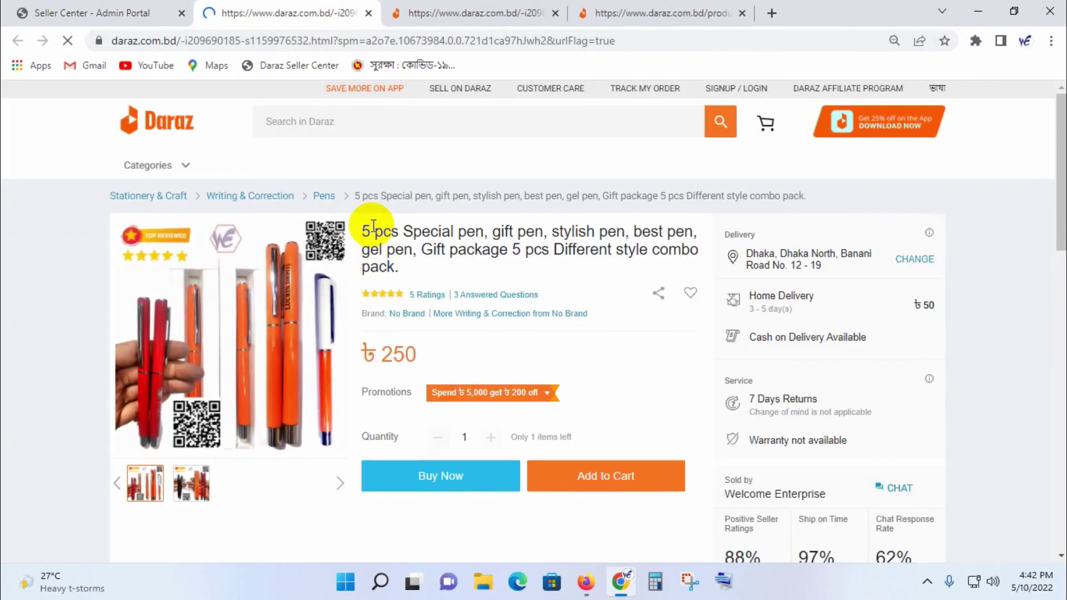
click(109, 12)
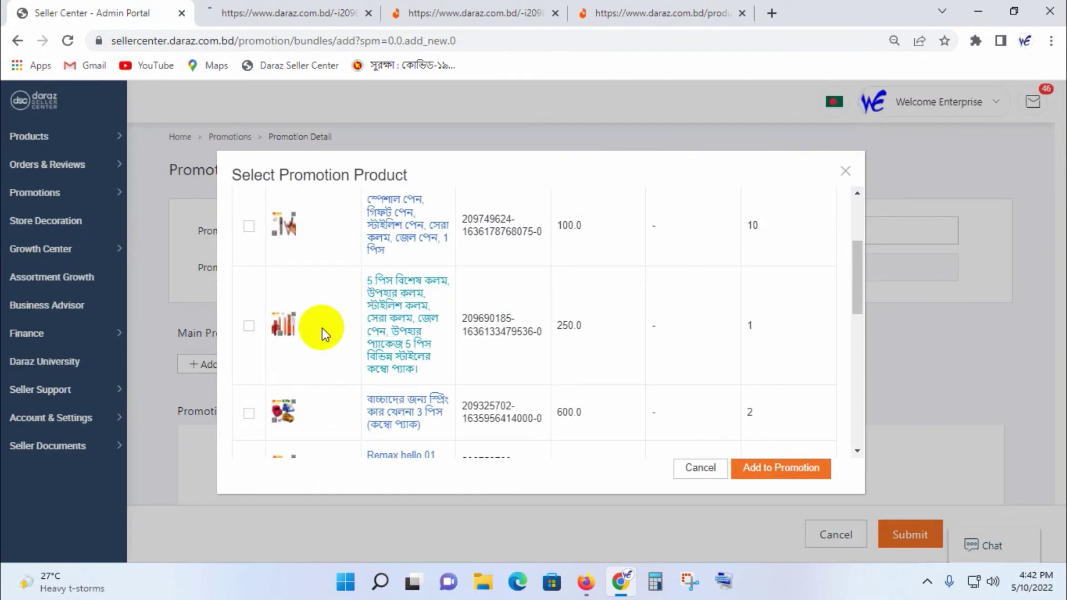
click(249, 327)
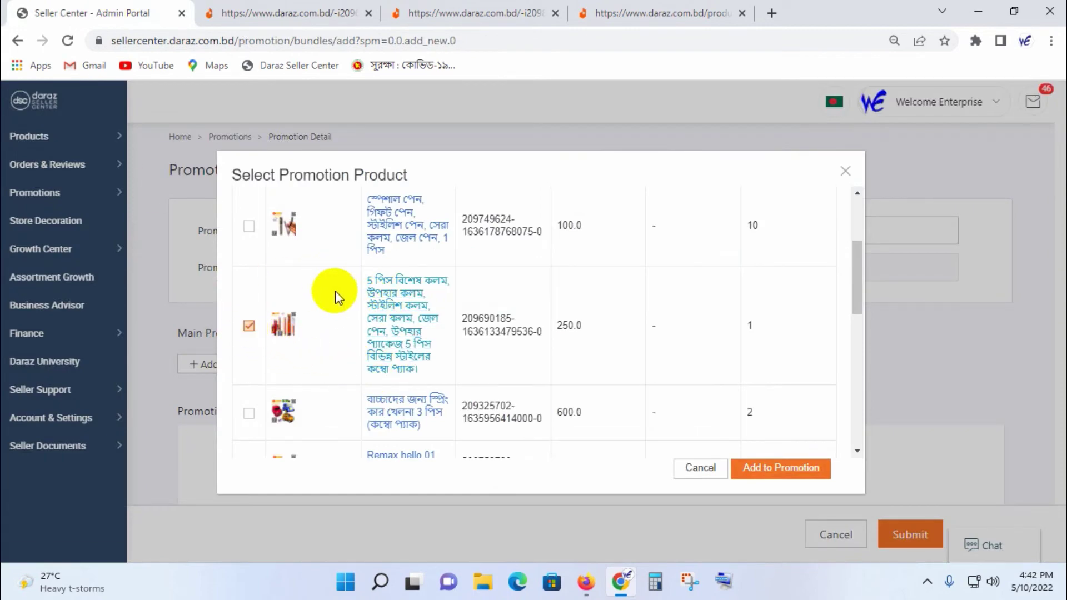
click(759, 468)
scroll(568, 436, down, 4)
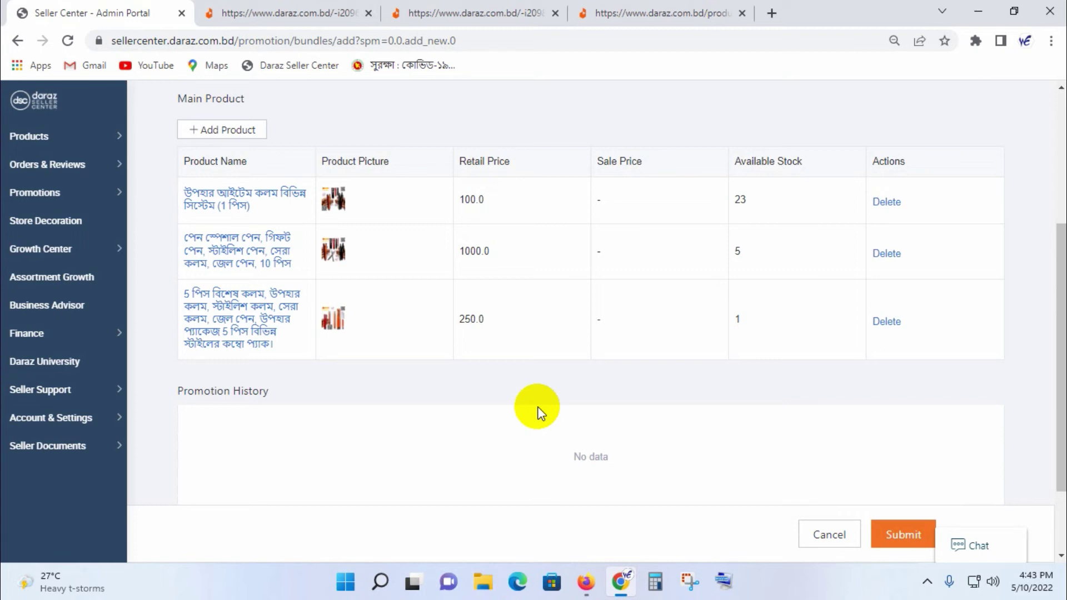
Step: Copy the promotion type's text and enter it as the promotion name, Buy 1 Get 1 Free
scroll(726, 319, up, 3)
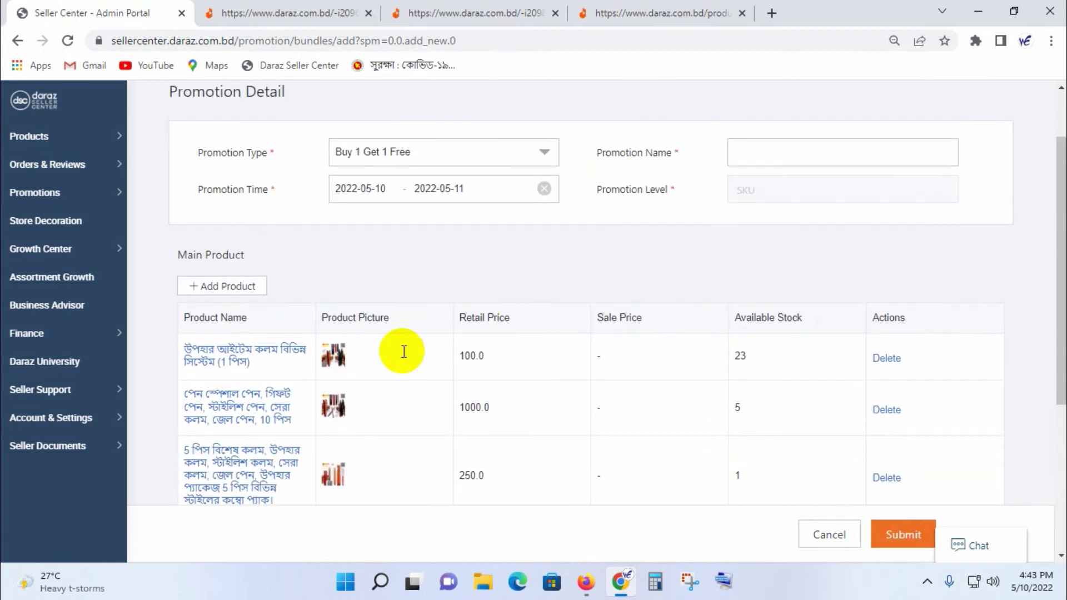
click(345, 149)
key(ctrl+c)
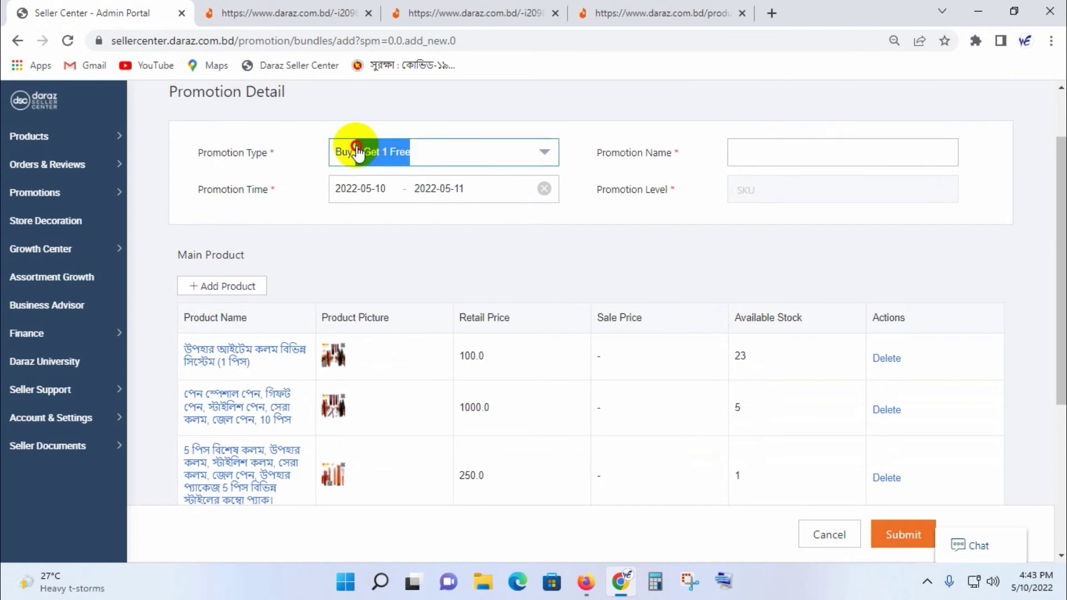
click(781, 150)
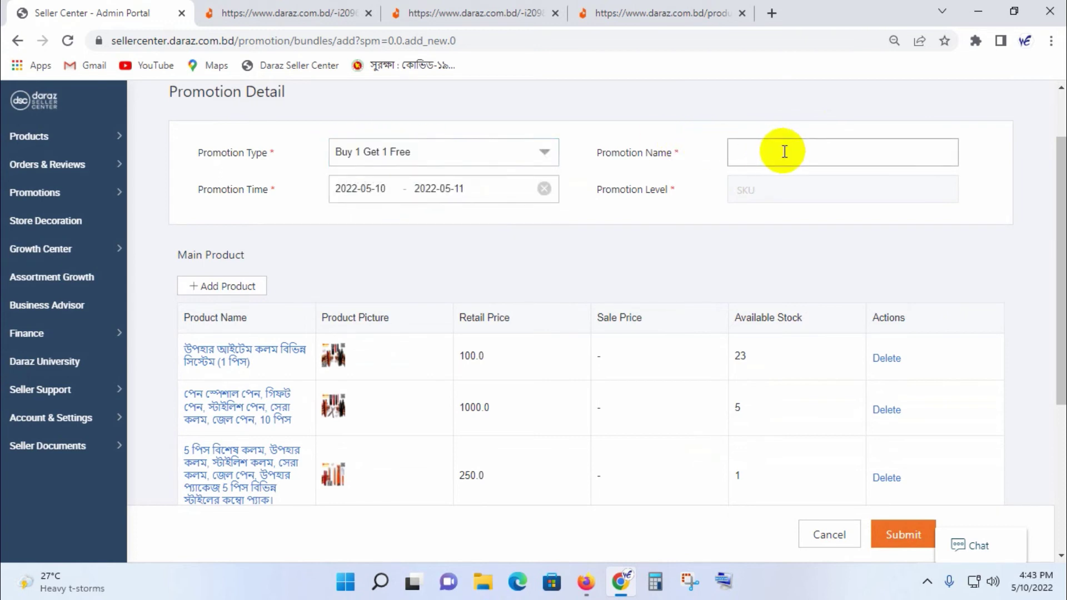
key(ctrl+v)
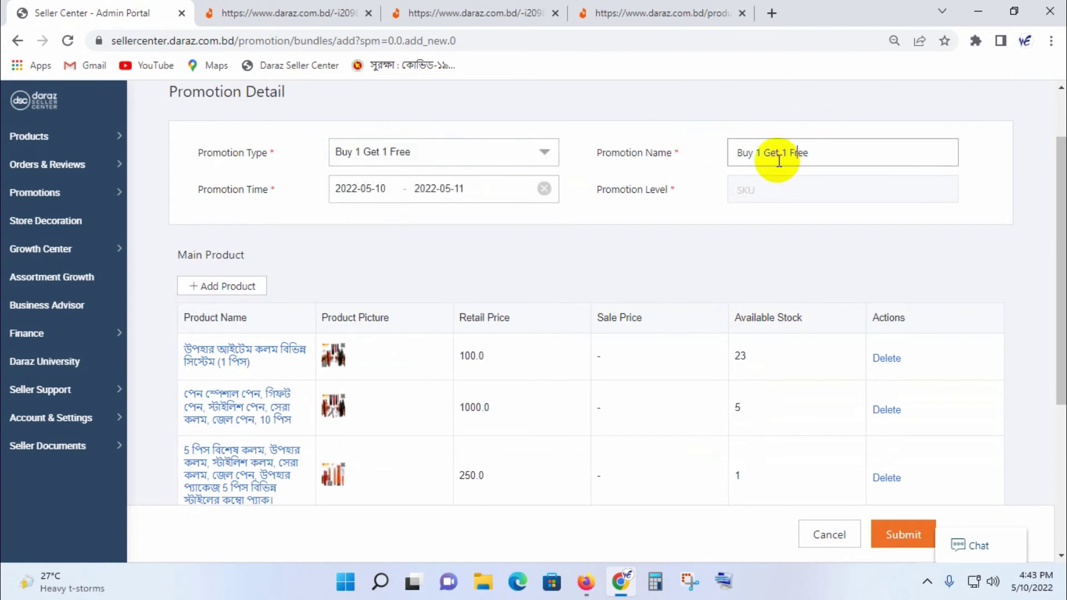
Step: Remove spaces from the promotion name to make it Buy1Get 1Free and try to submit the promotion
click(779, 161)
key(Delete)
key(BackSpace)
key(Left)
key(BackSpace)
scroll(822, 266, down, 2)
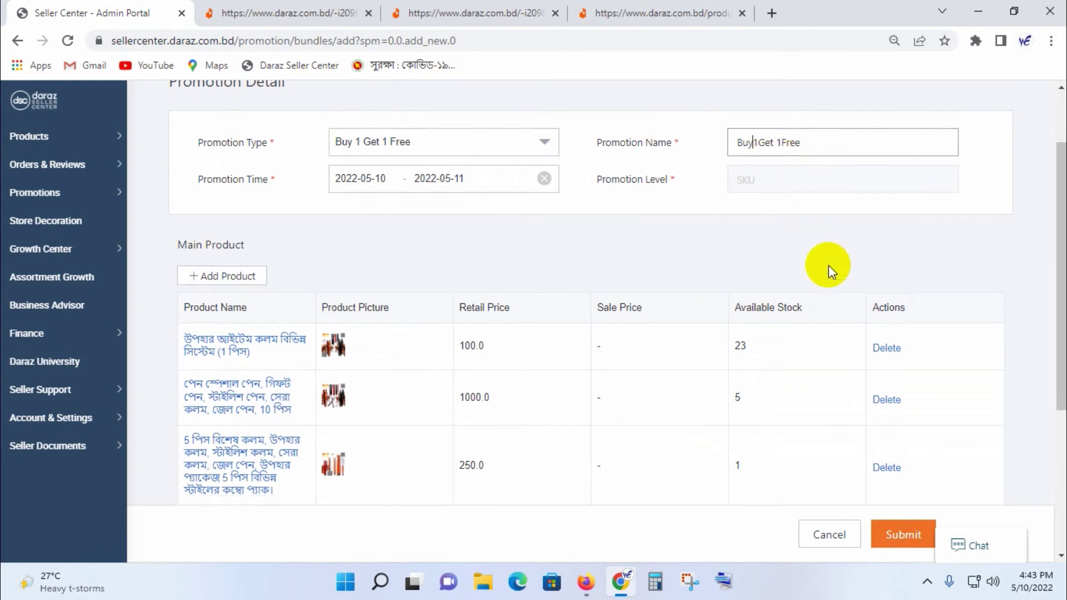
click(896, 541)
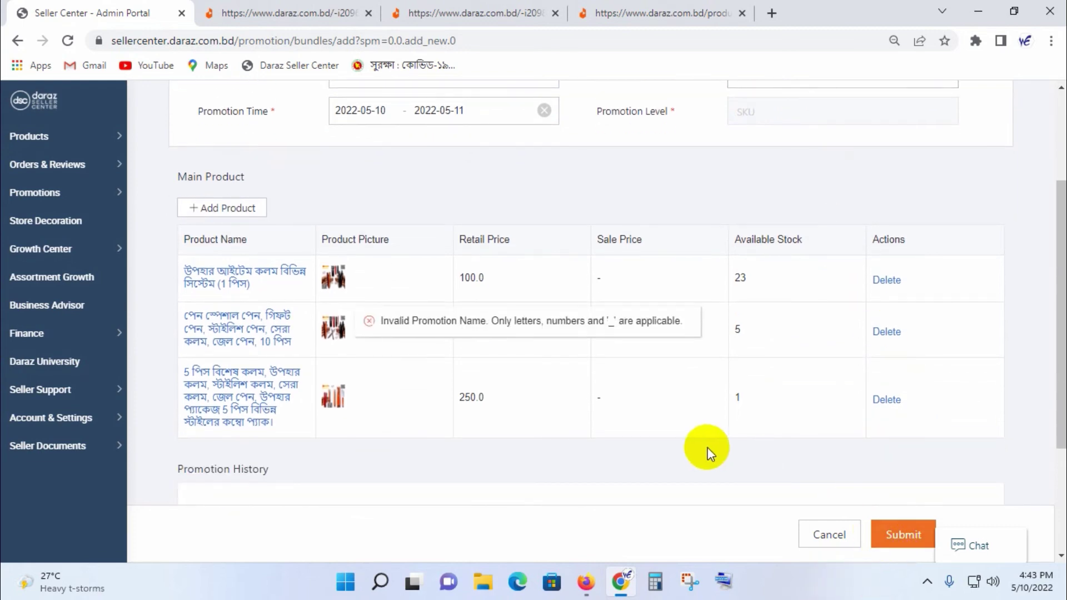
Step: Remove the remaining space so the promotion name reads Buy1Get1Free and submit the promotion
scroll(707, 450, up, 3)
click(754, 237)
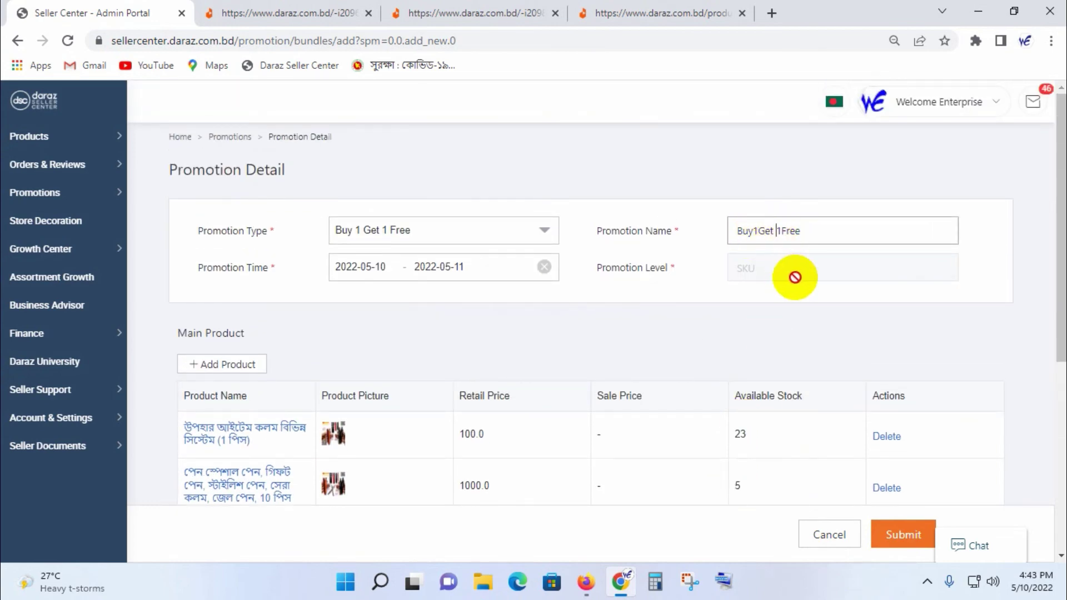
scroll(822, 419, down, 3)
click(901, 533)
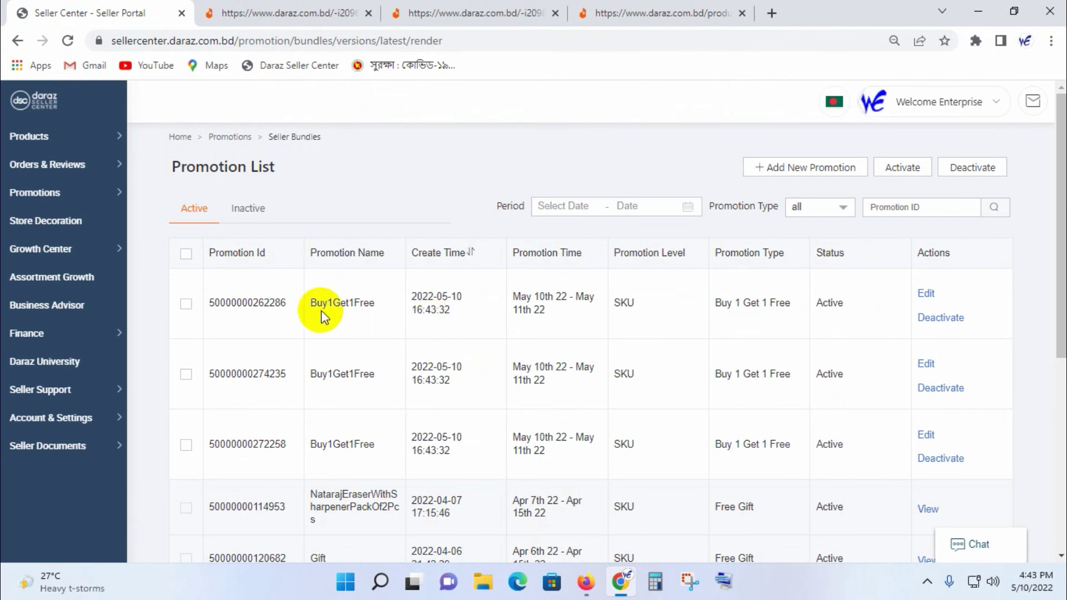
Step: Close the open Daraz product pages used to check the pen packs
click(677, 13)
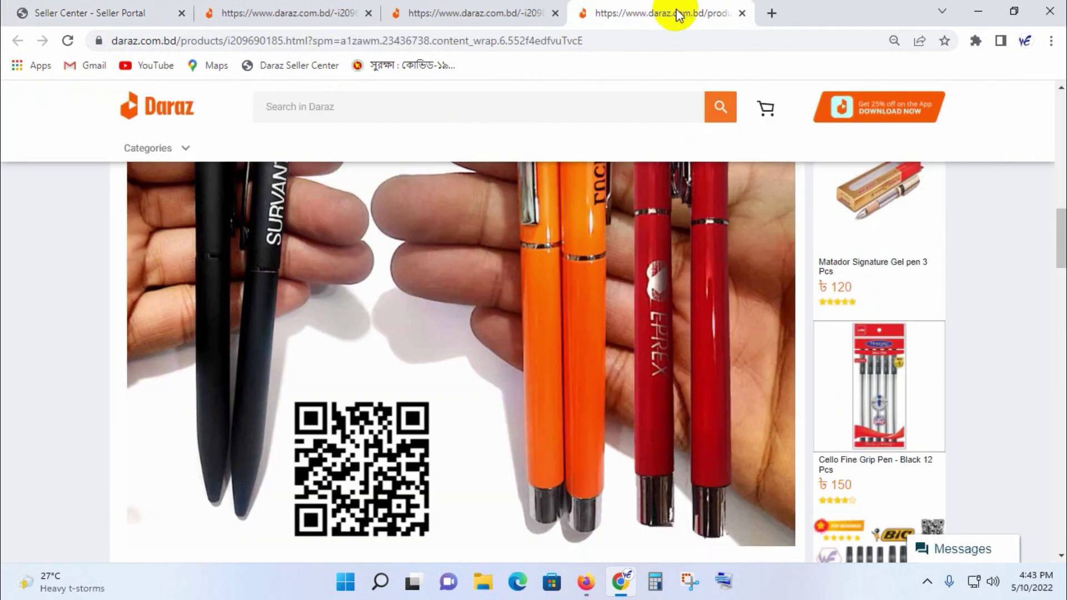
click(744, 13)
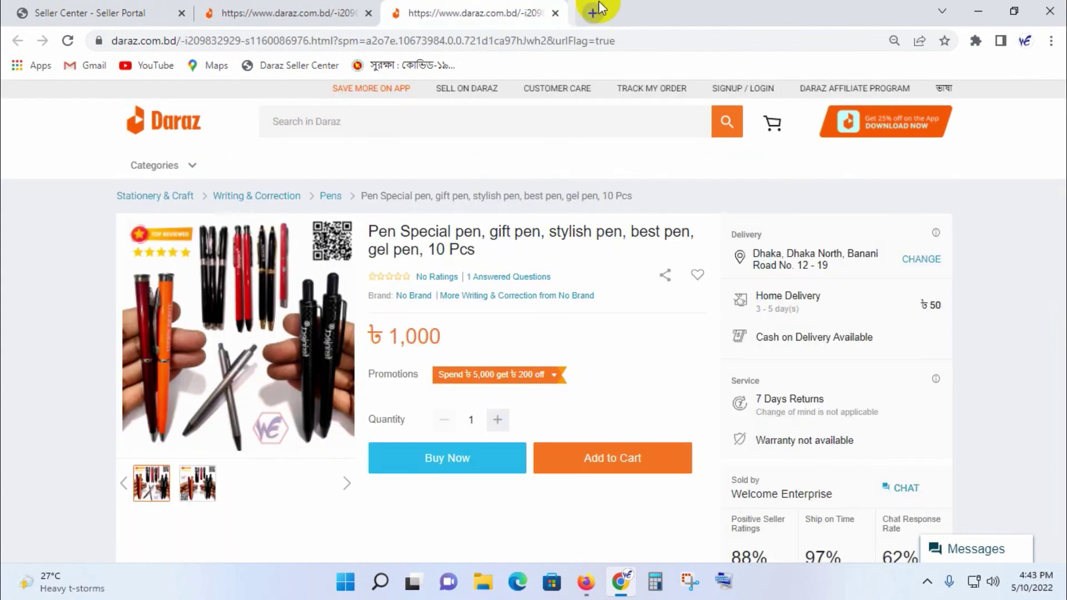
click(555, 12)
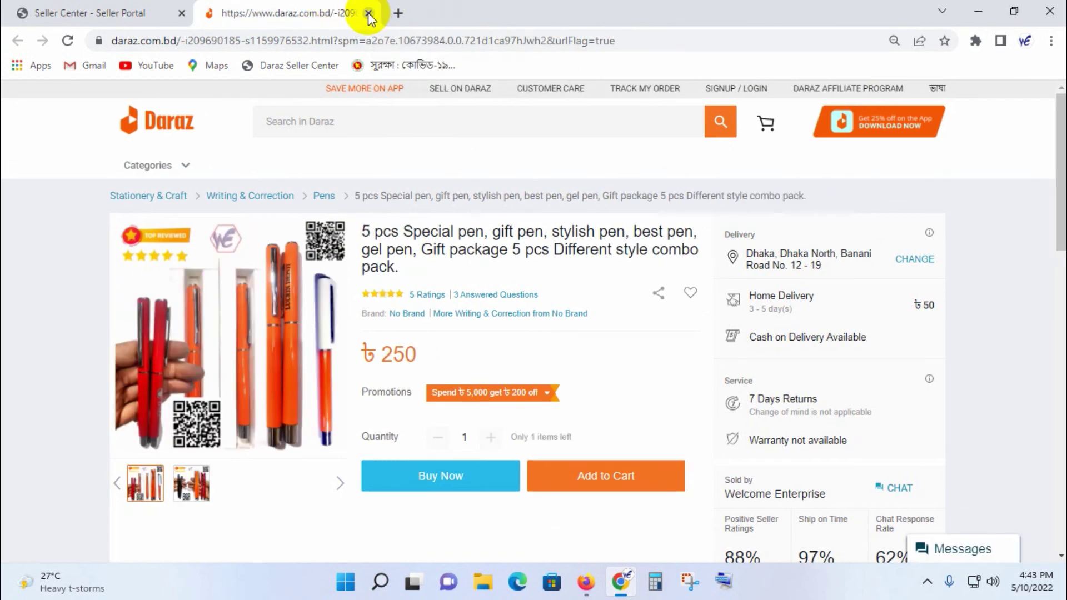